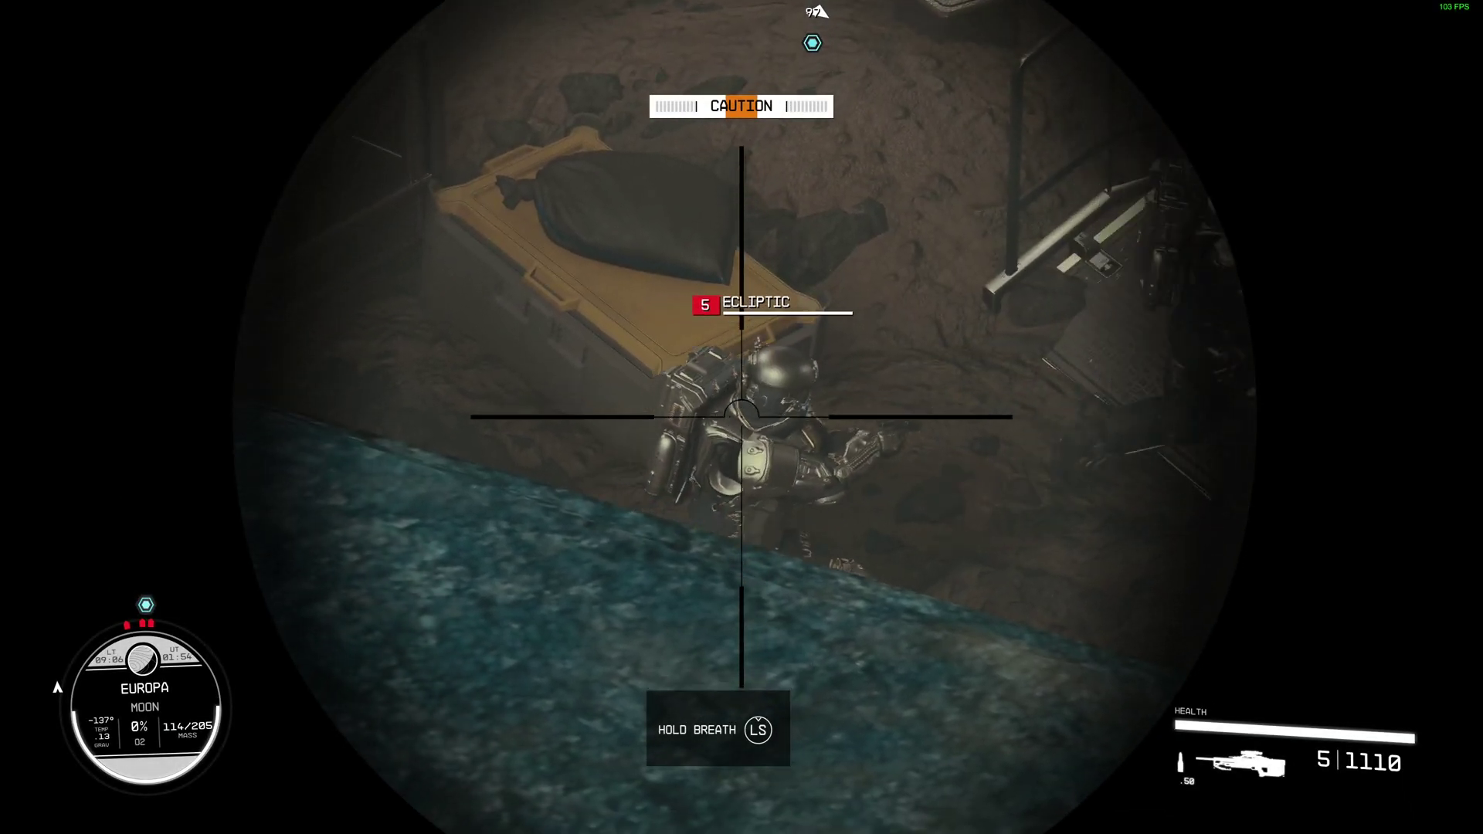
# - Snipe the Ecliptic soldiers on Europa through the rifle scope, then reload
pyautogui.click(741, 416)
pyautogui.click(741, 415)
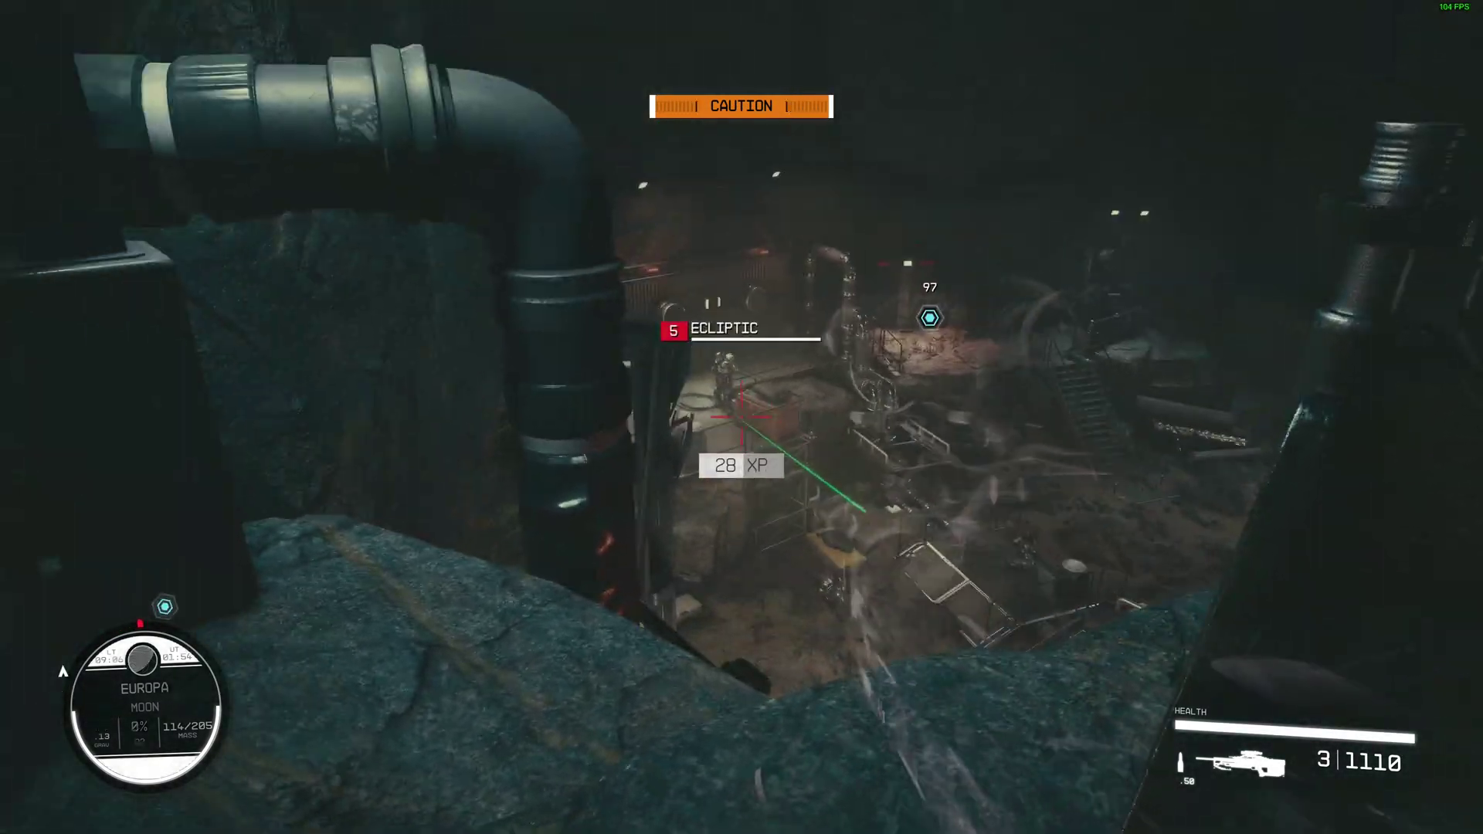
pyautogui.rightClick(741, 417)
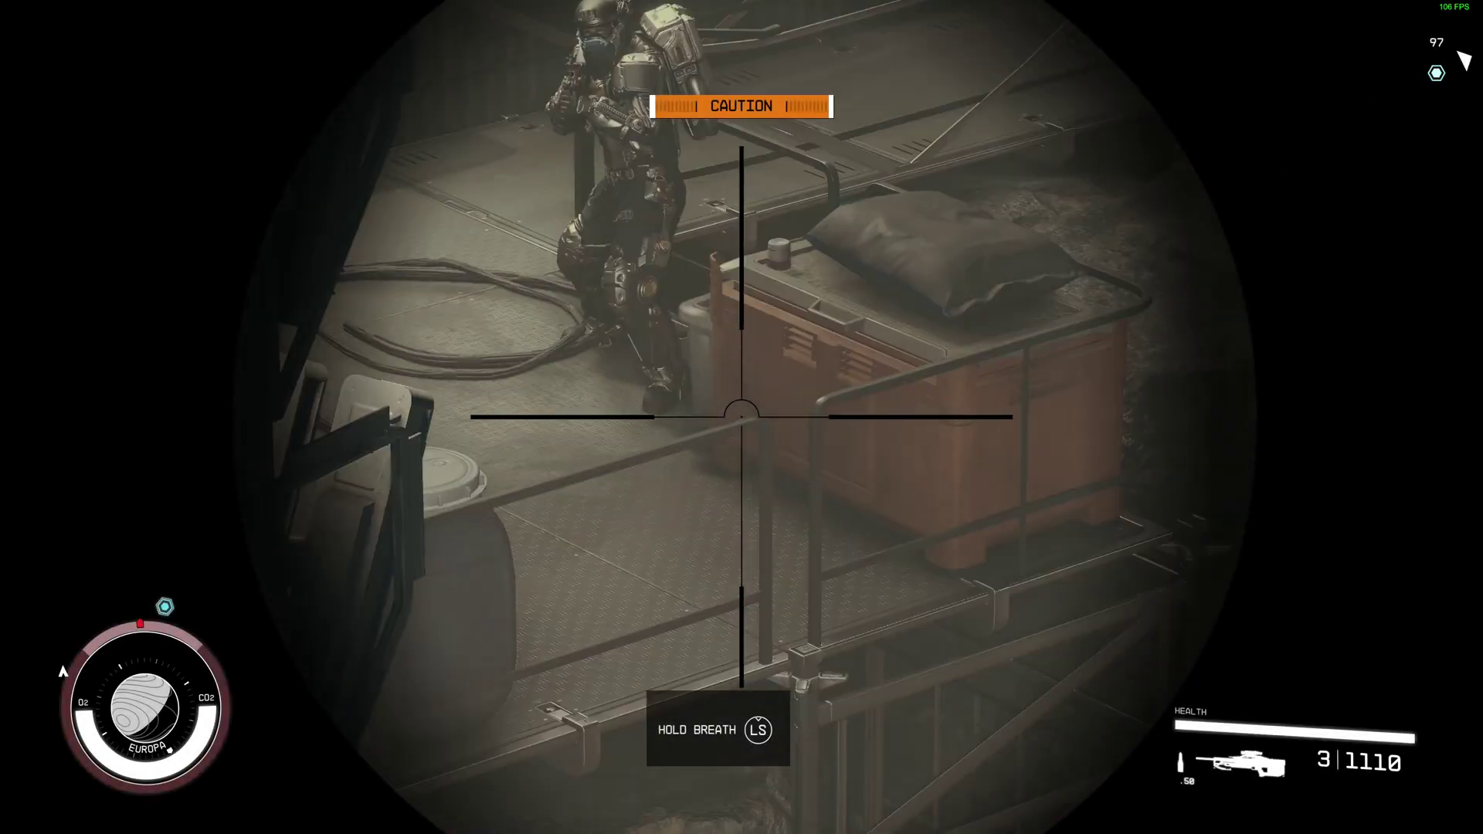
pyautogui.click(742, 416)
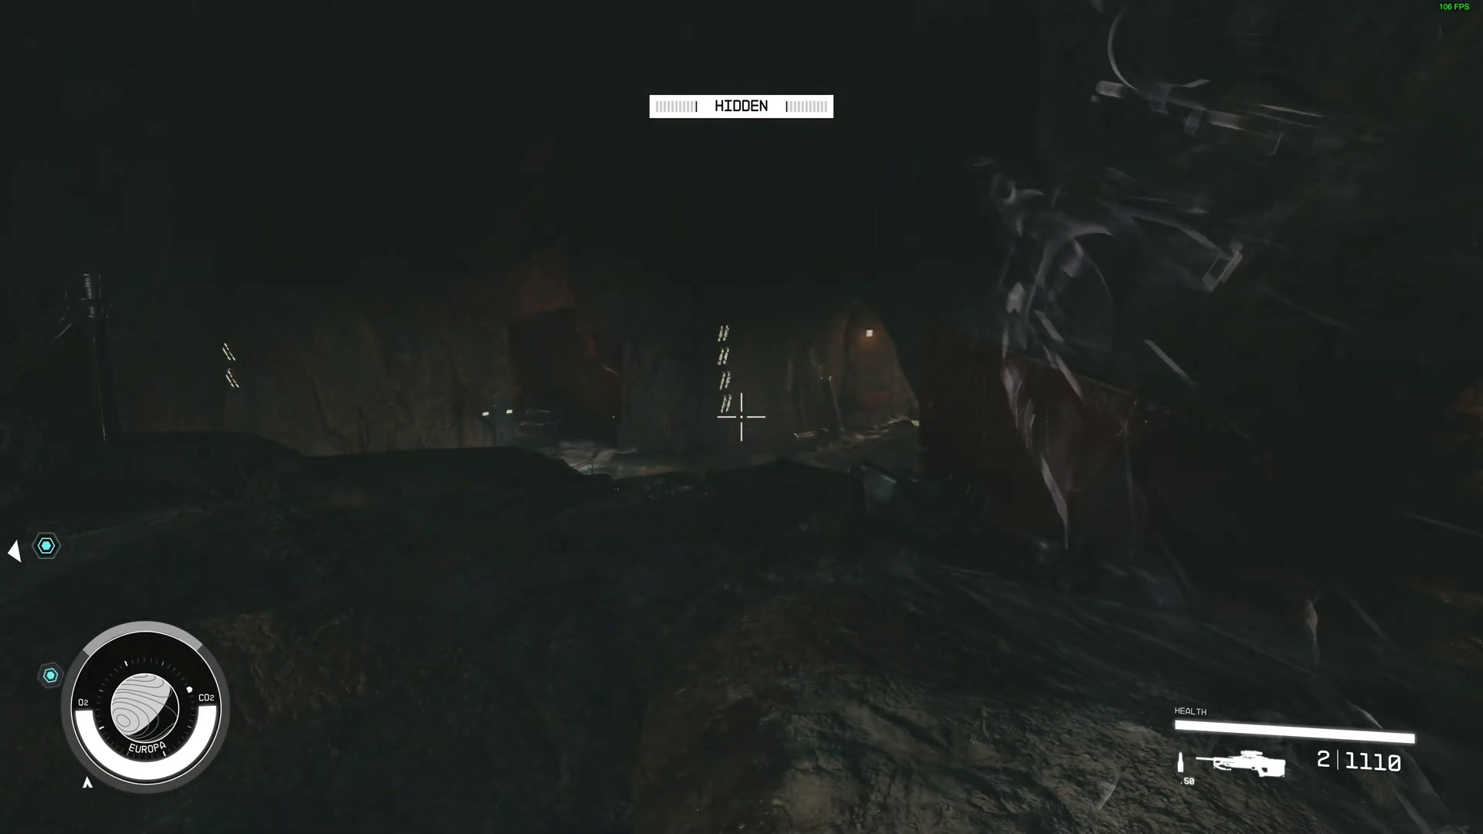
pyautogui.press('r')
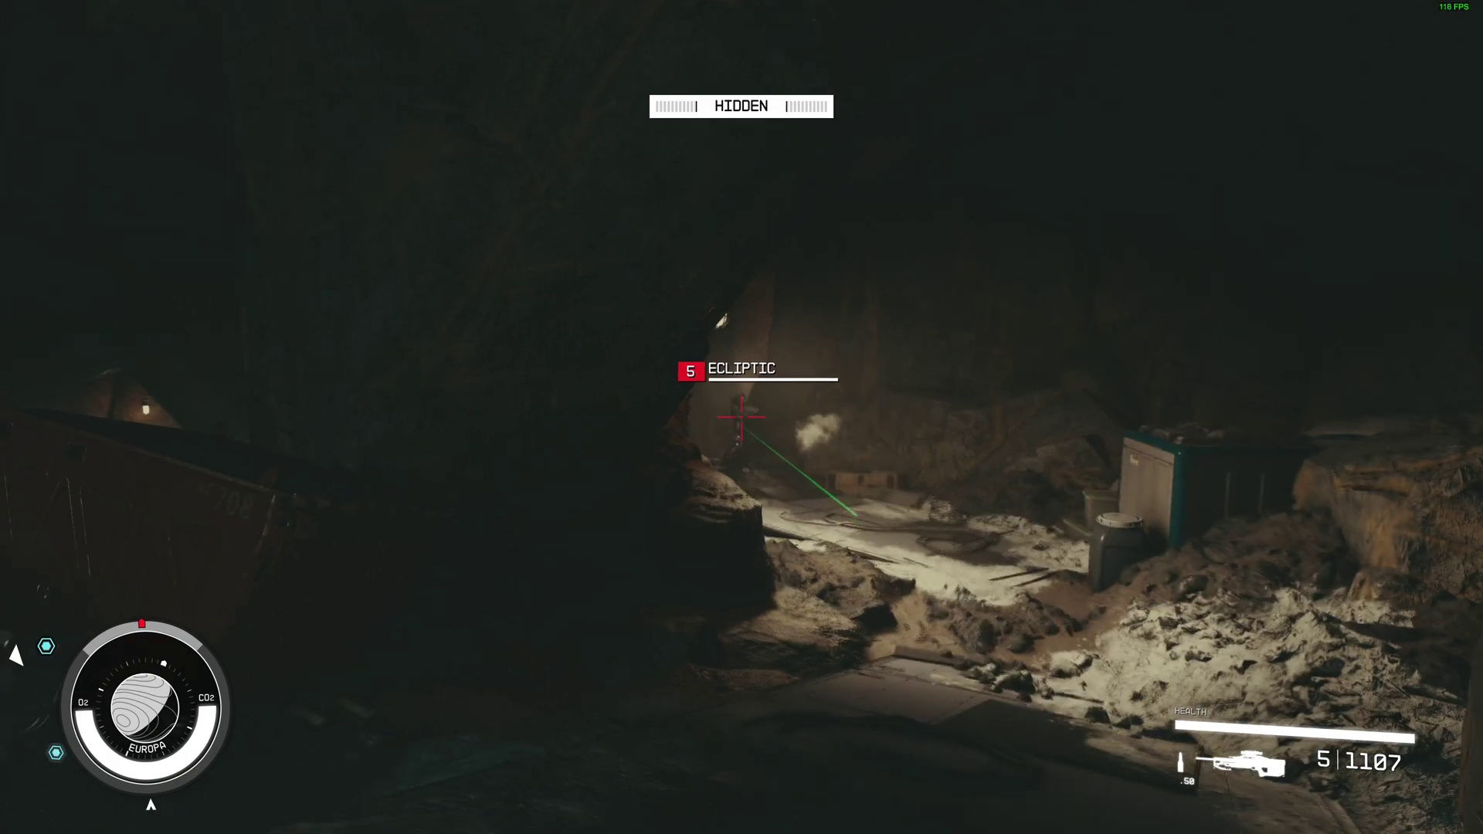
# - Sneak-attack an Ecliptic enemy in the cave, advance, and shoot the soldier ahead
pyautogui.click(742, 417)
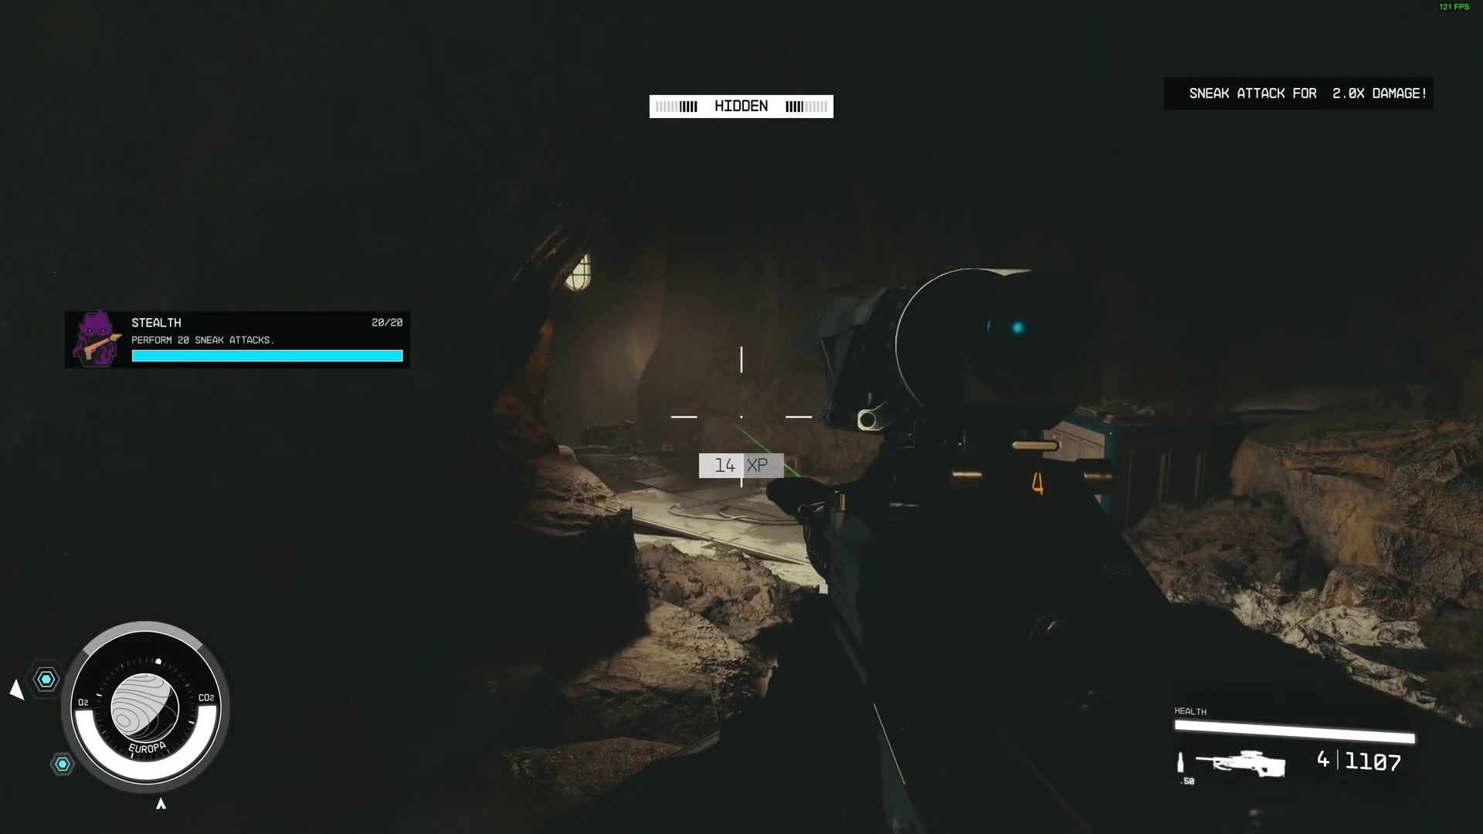
pyautogui.press('w')
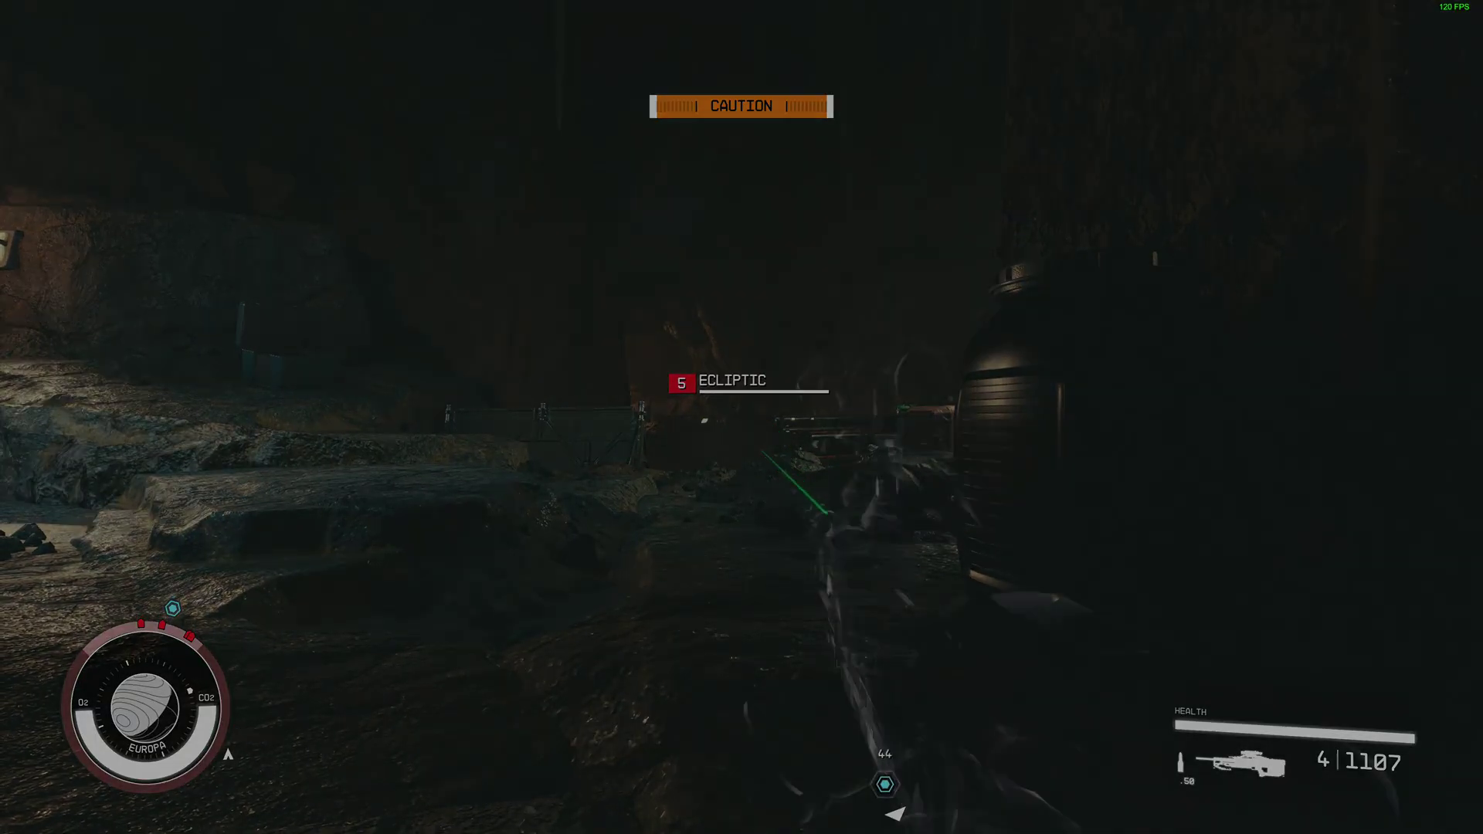
pyautogui.rightClick(742, 418)
pyautogui.click(742, 418)
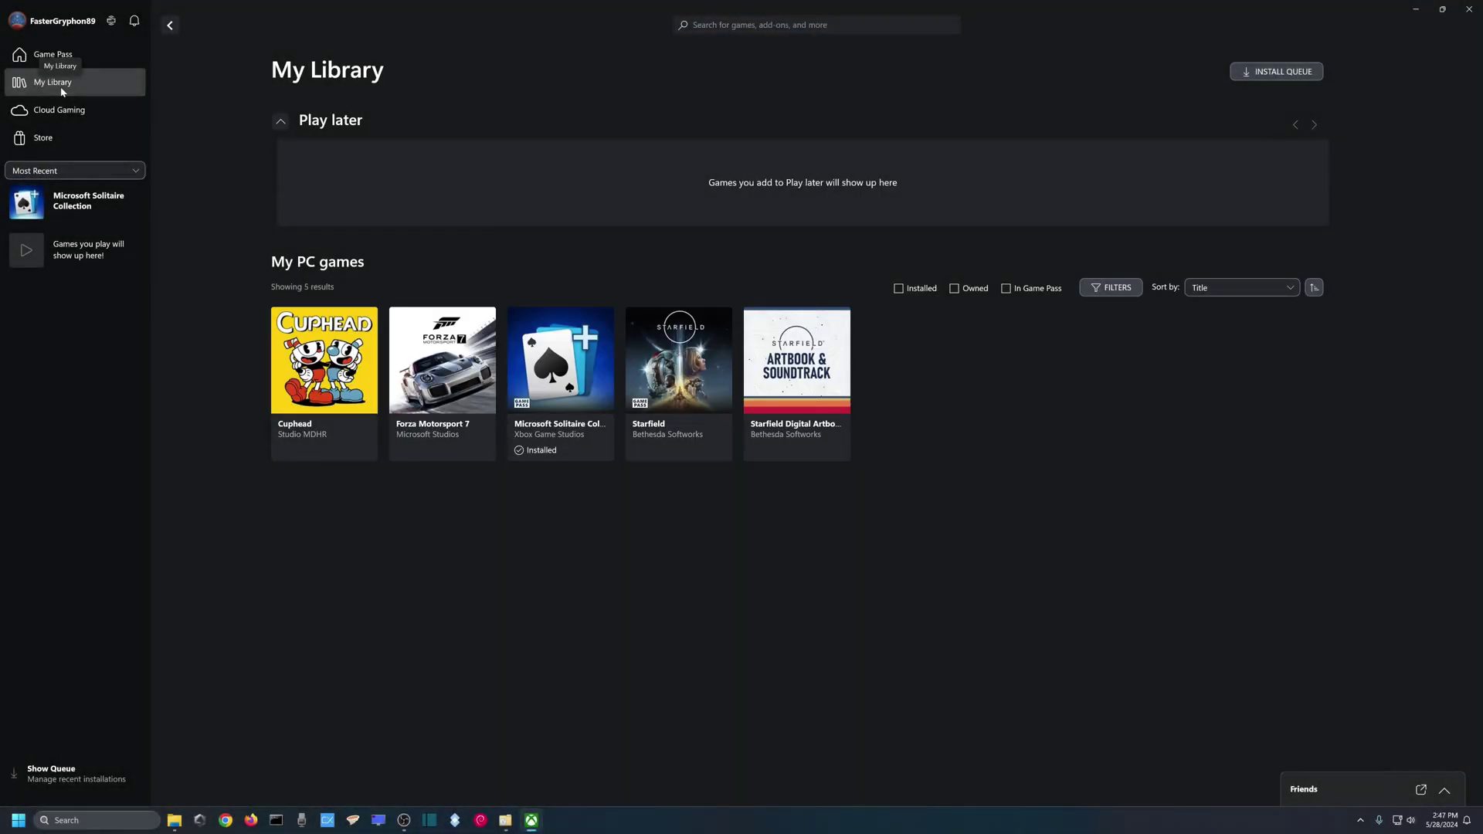
# - Install Starfield from its My Library page, check the install queue, and return to the game page
pyautogui.click(692, 354)
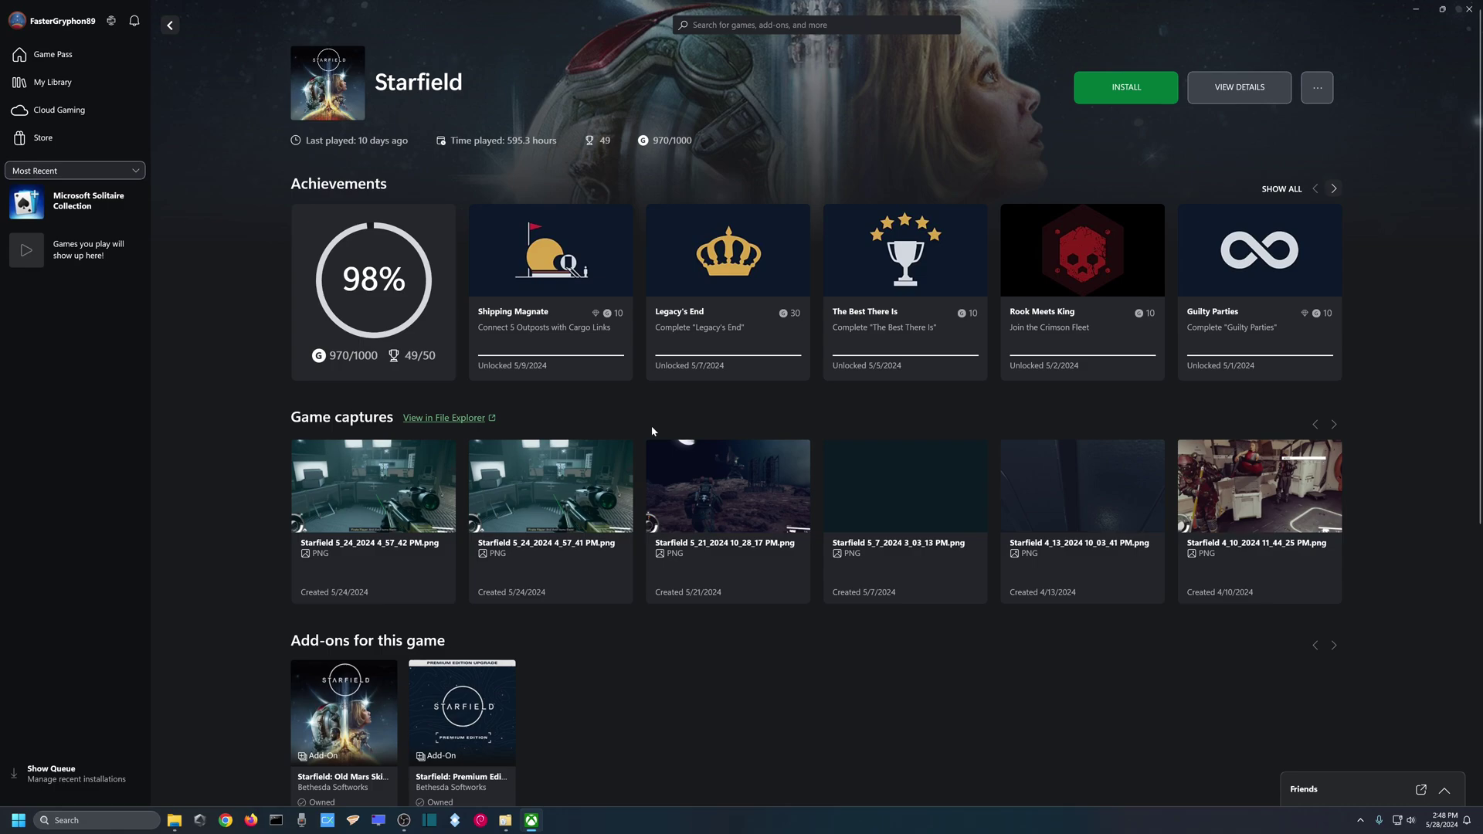
pyautogui.click(1136, 96)
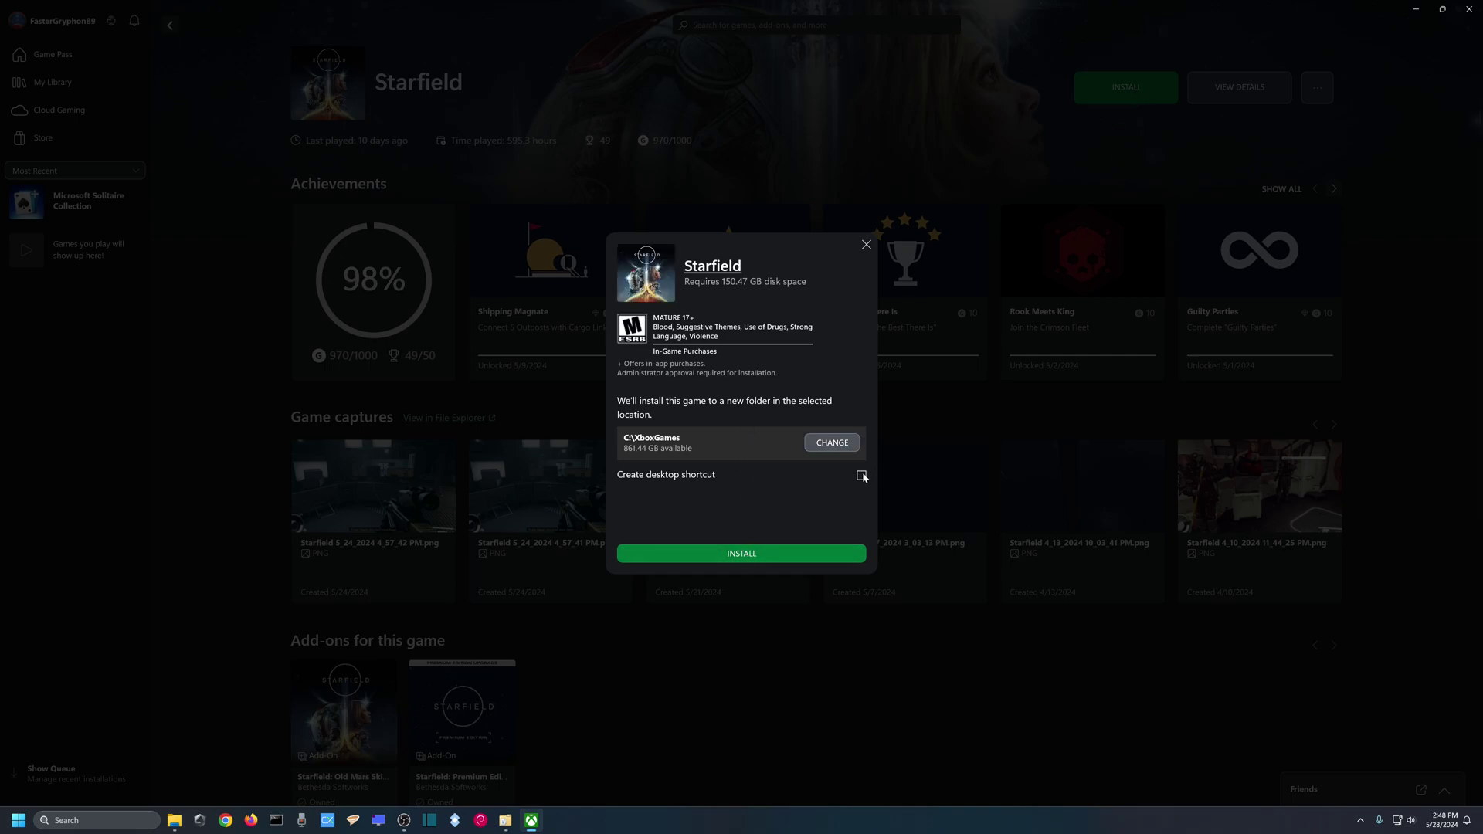
pyautogui.click(742, 555)
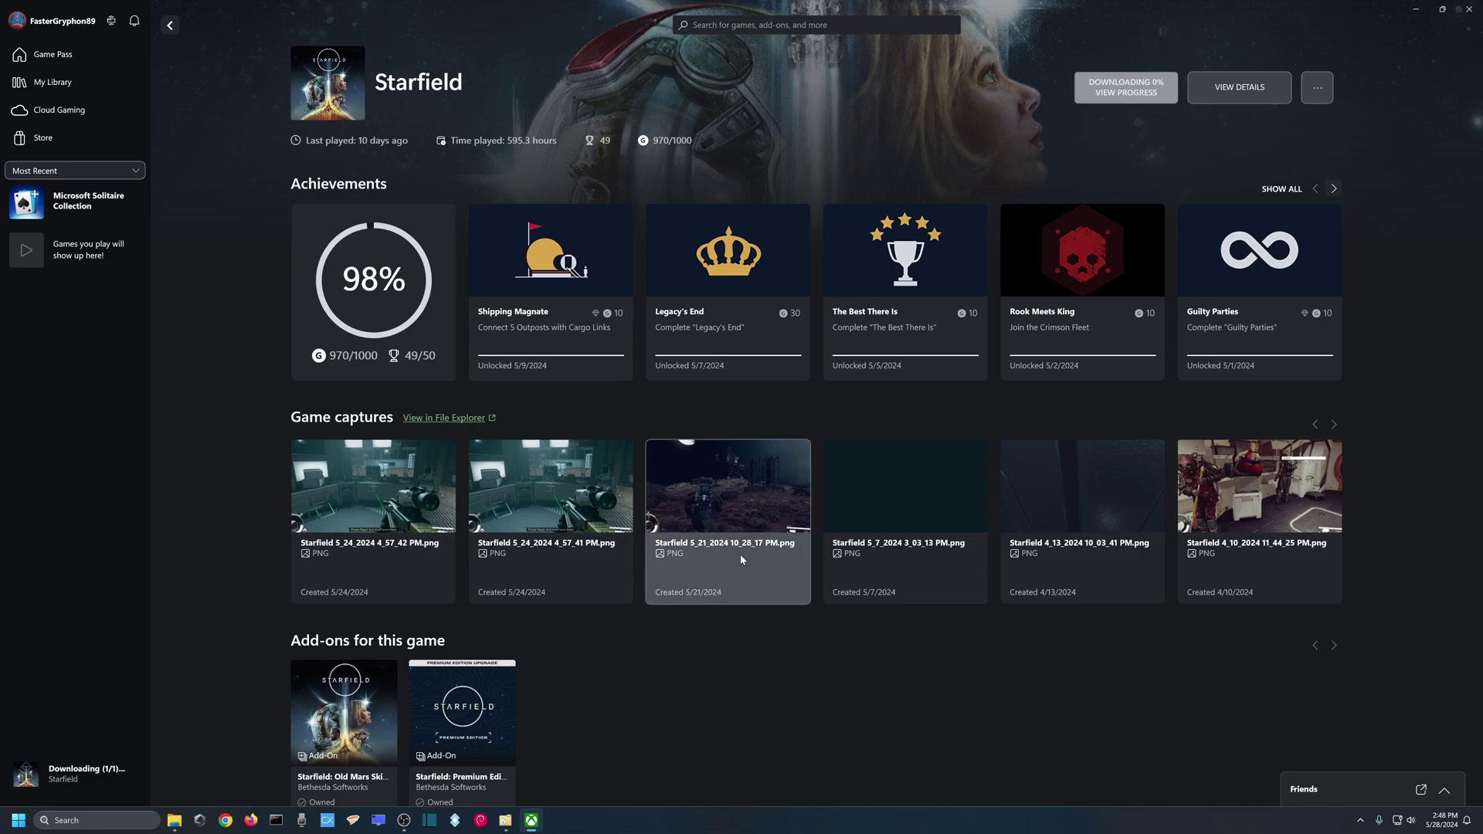
pyautogui.click(1132, 91)
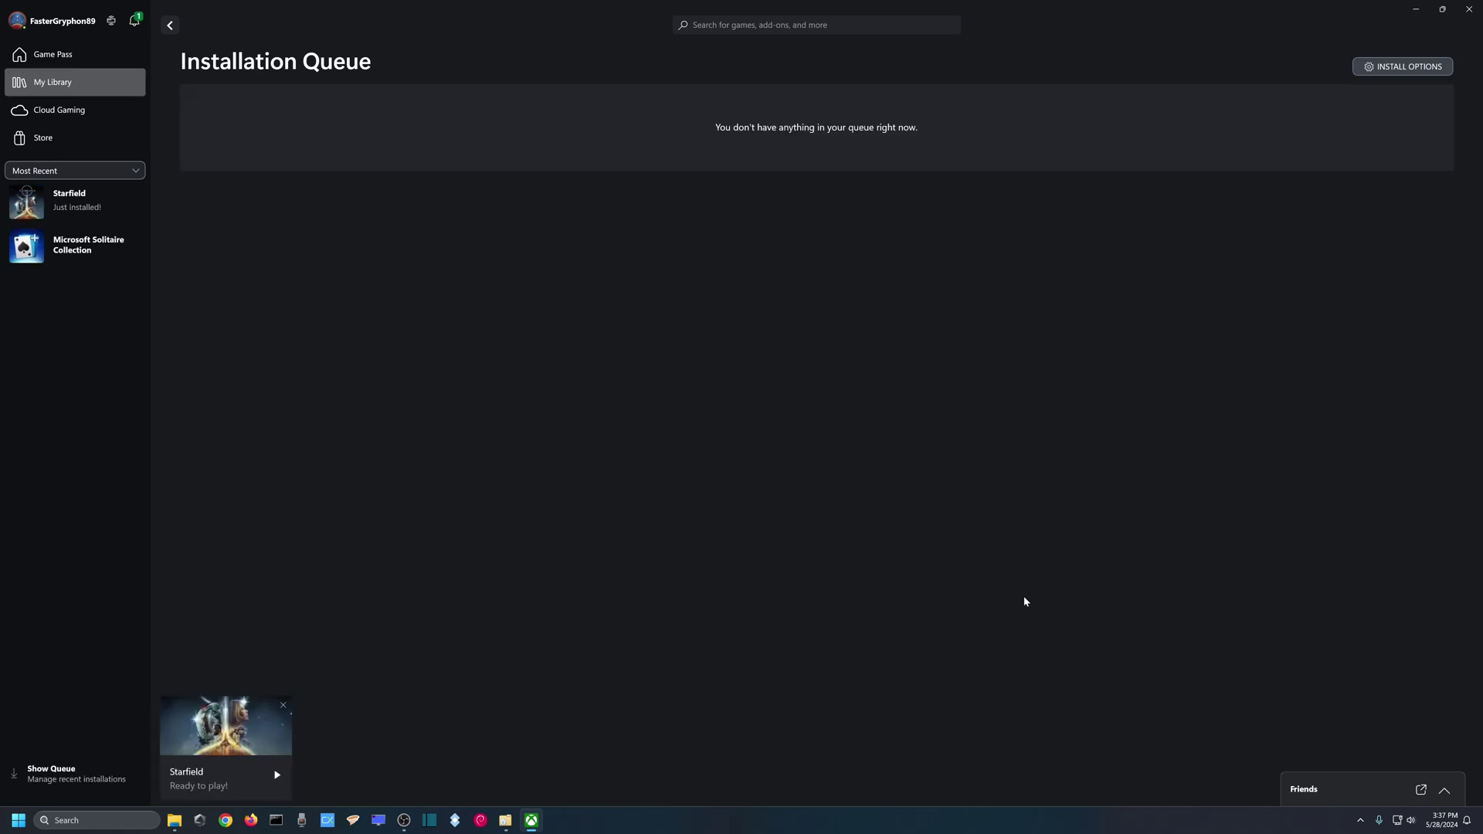
pyautogui.click(89, 198)
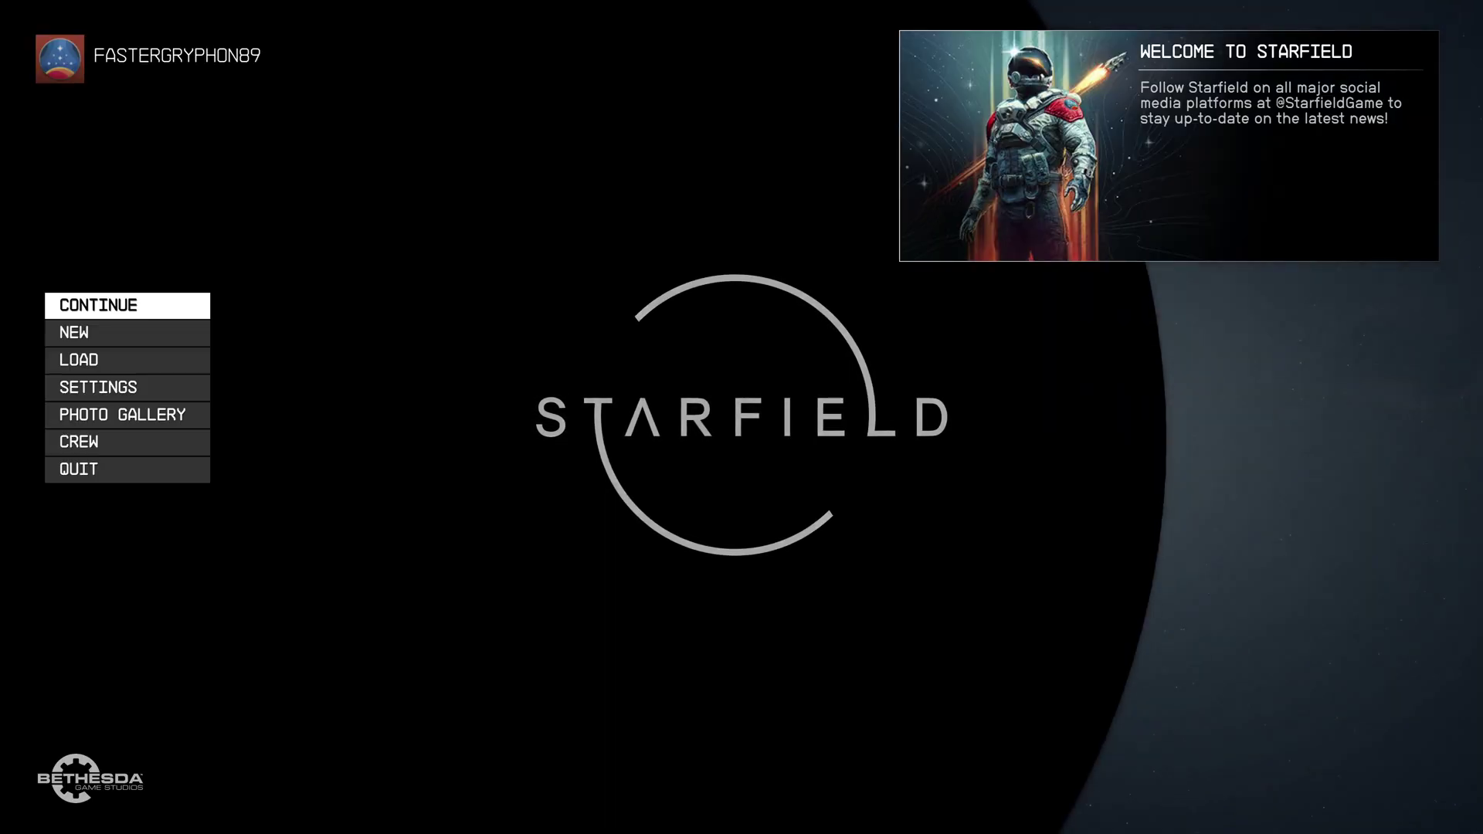
# - Load the other character's Level 20 FrontierHaul4 save, accepting the missing-content warning
pyautogui.press('Down')
pyautogui.press('Down')
pyautogui.press('Return')
pyautogui.press('y')
pyautogui.press('Return')
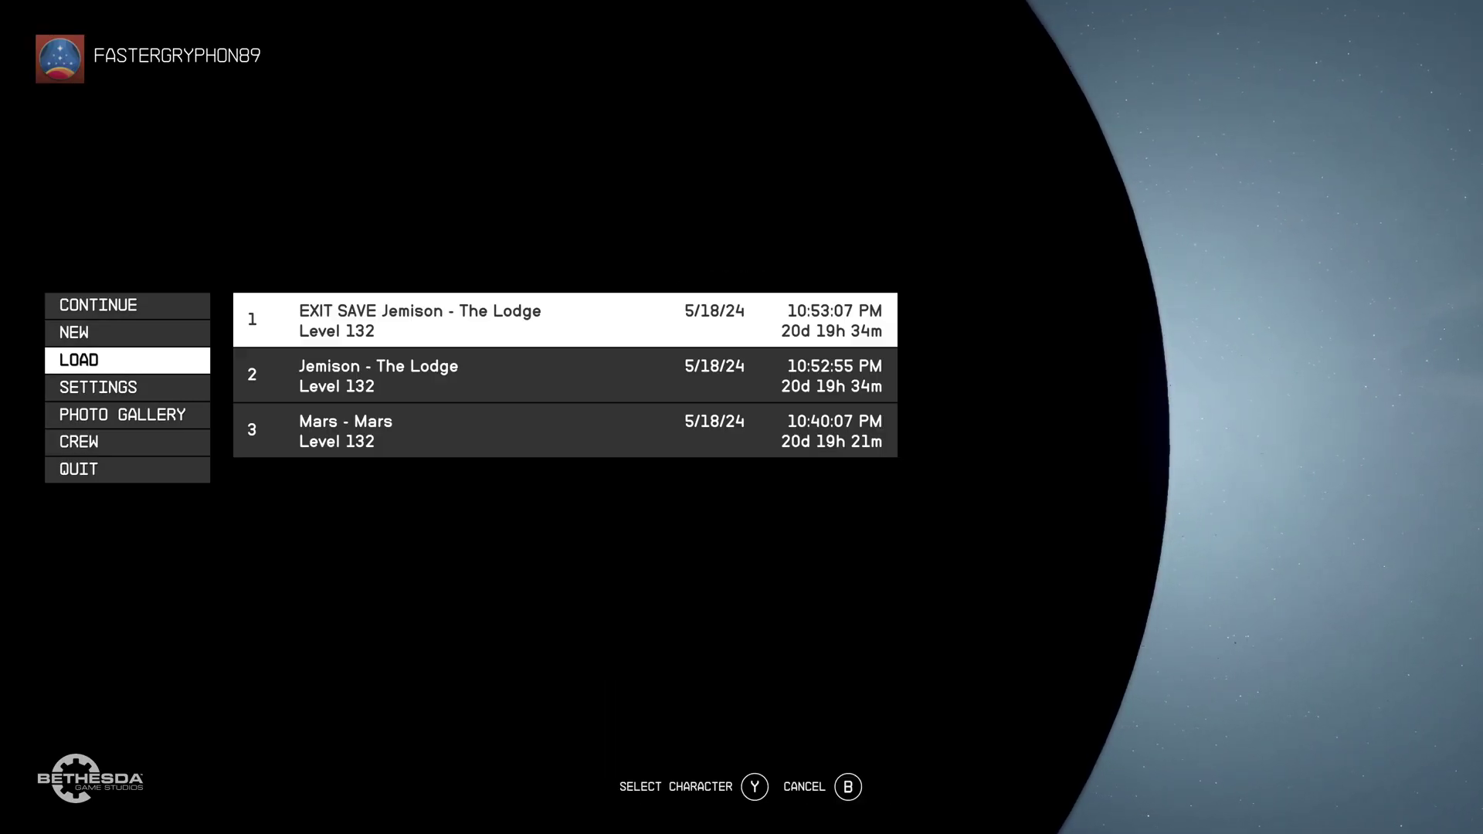
pyautogui.press('Escape')
pyautogui.press('Return')
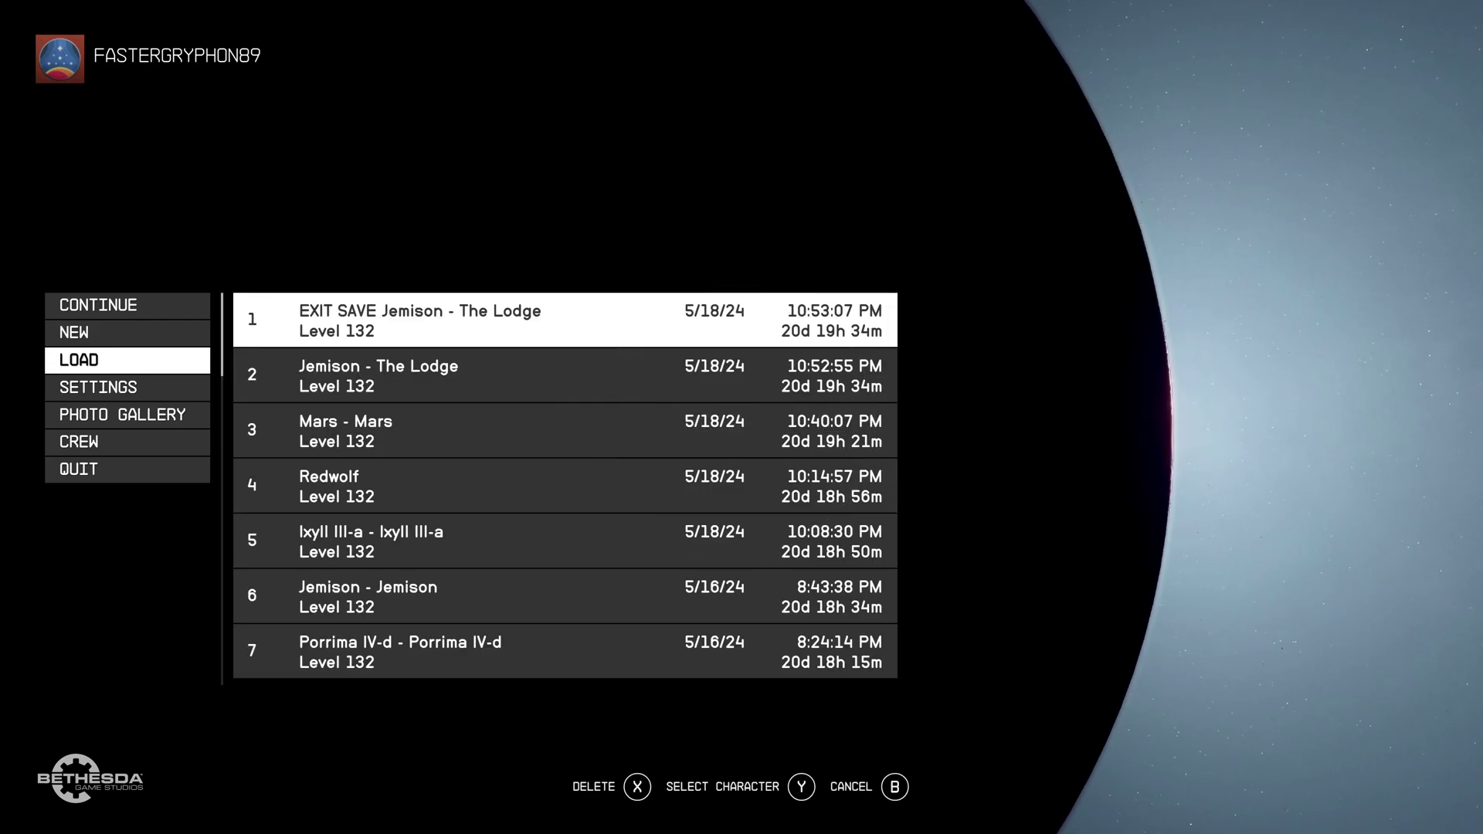
pyautogui.press('y')
pyautogui.press('Down')
pyautogui.press('Down')
pyautogui.press('Return')
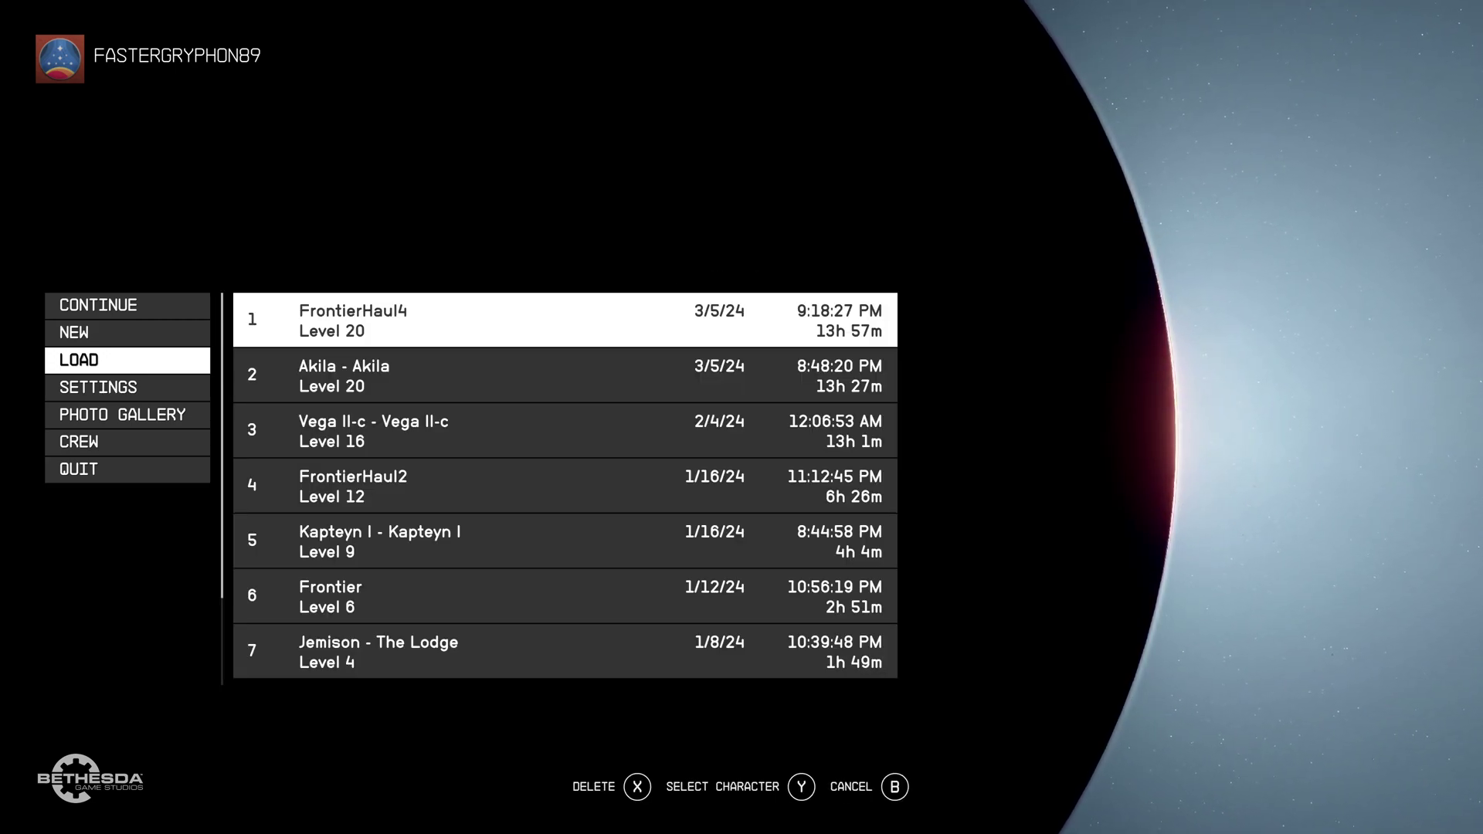
pyautogui.press('Return')
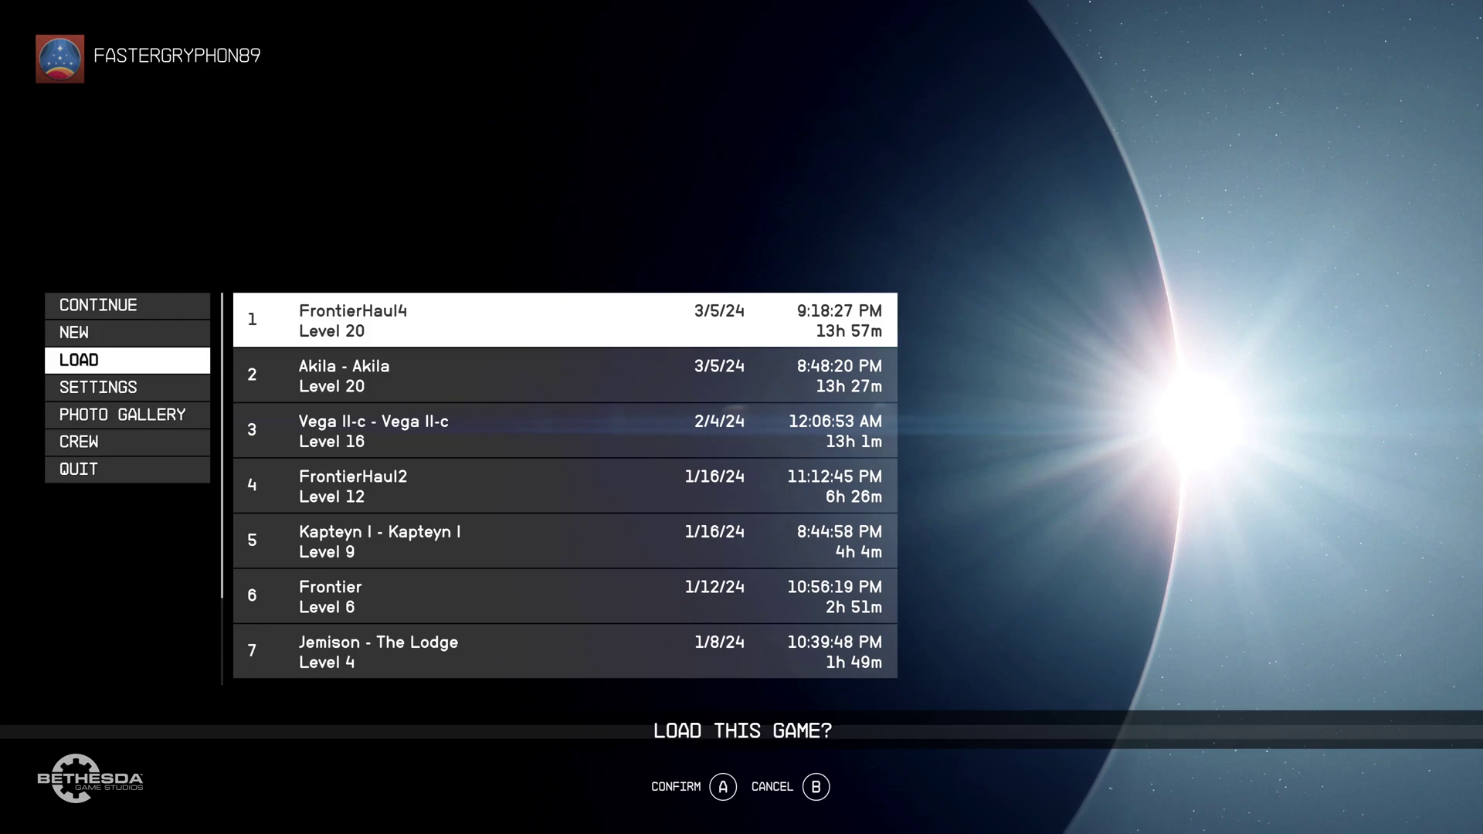
pyautogui.press('Return')
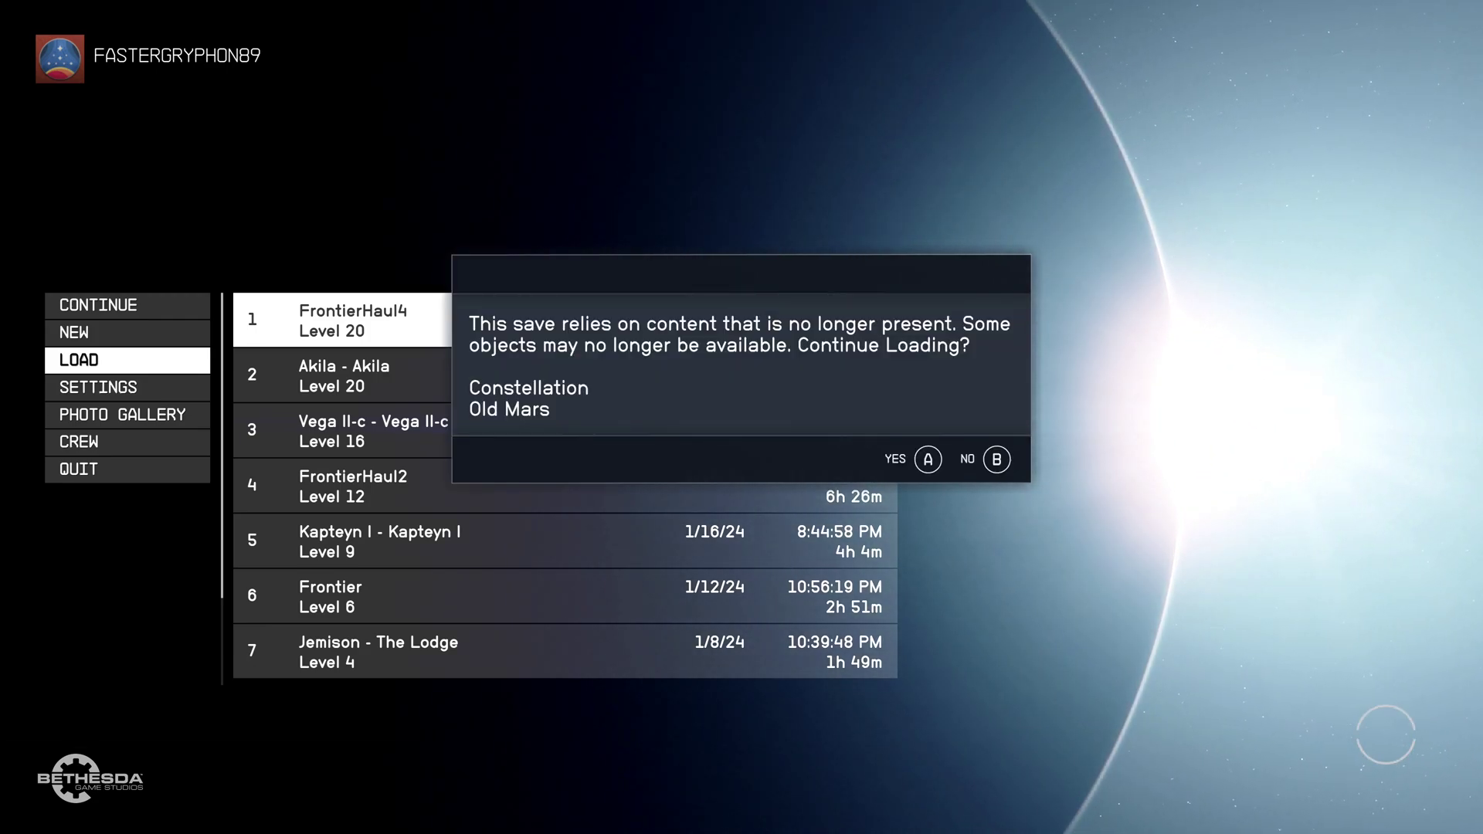
pyautogui.press('Return')
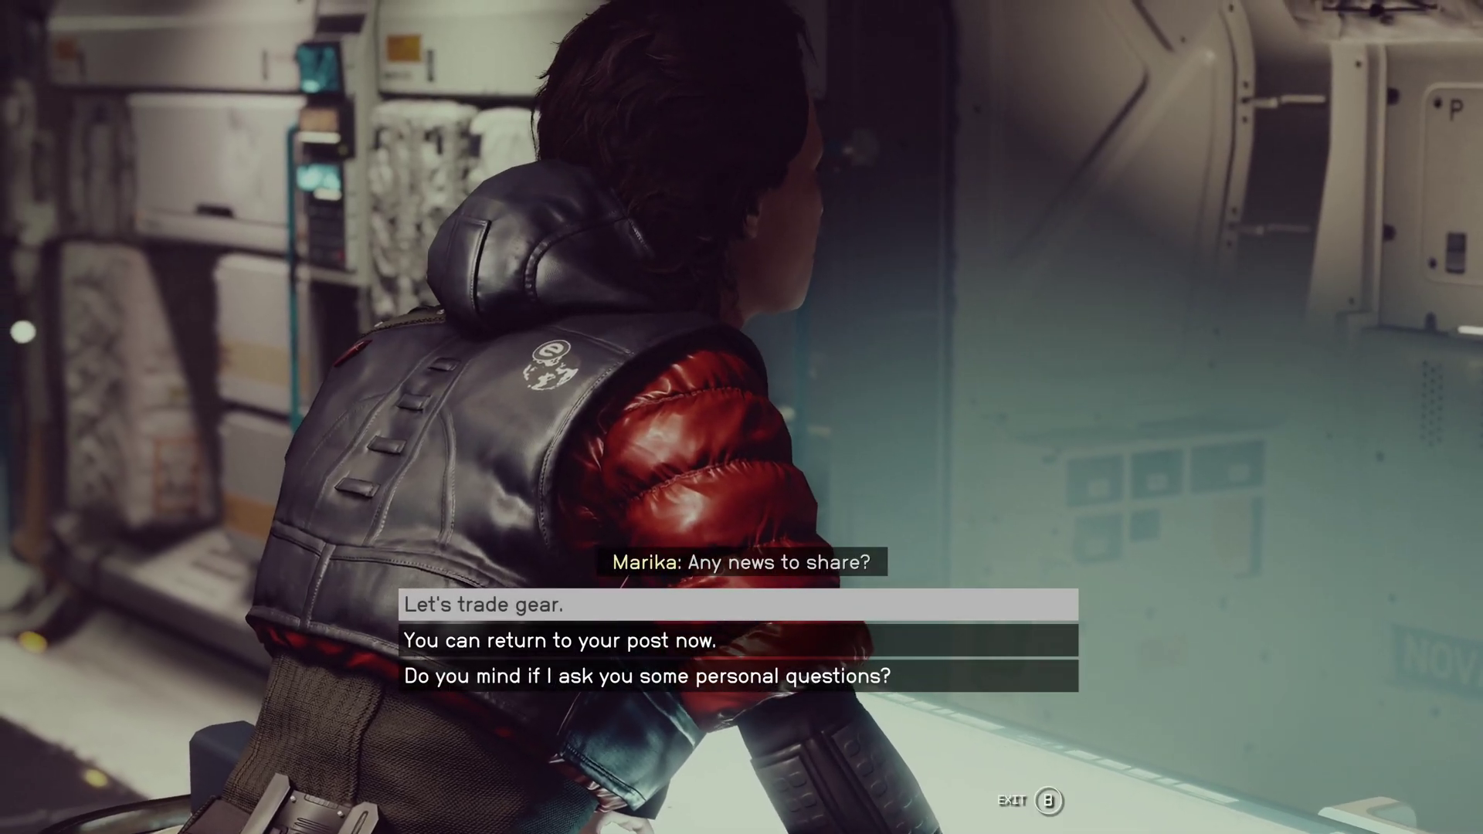
# - Ask Marika personal questions, starting with where she is from
pyautogui.press('Down')
pyautogui.press('Down')
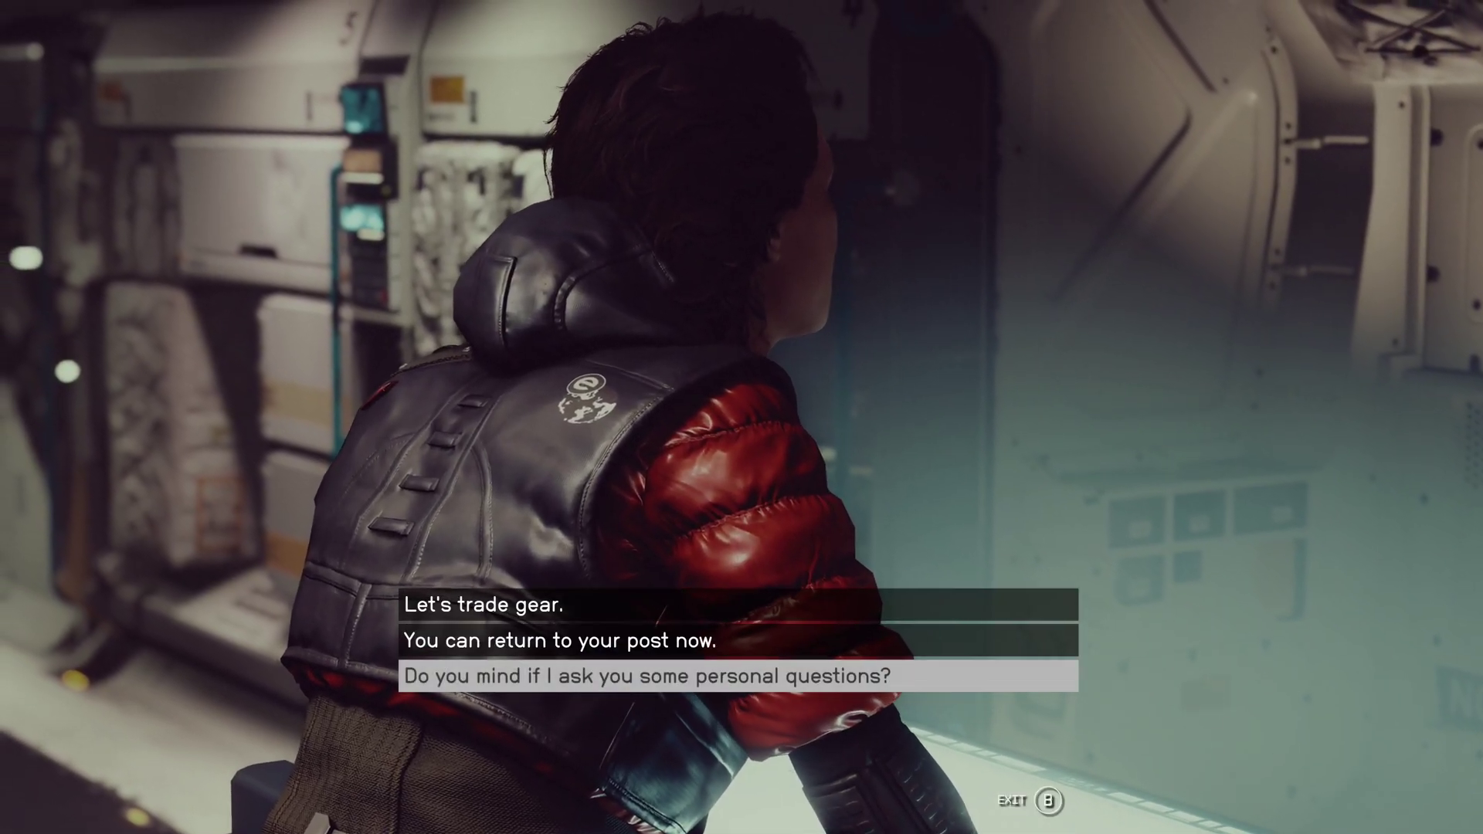
pyautogui.press('Return')
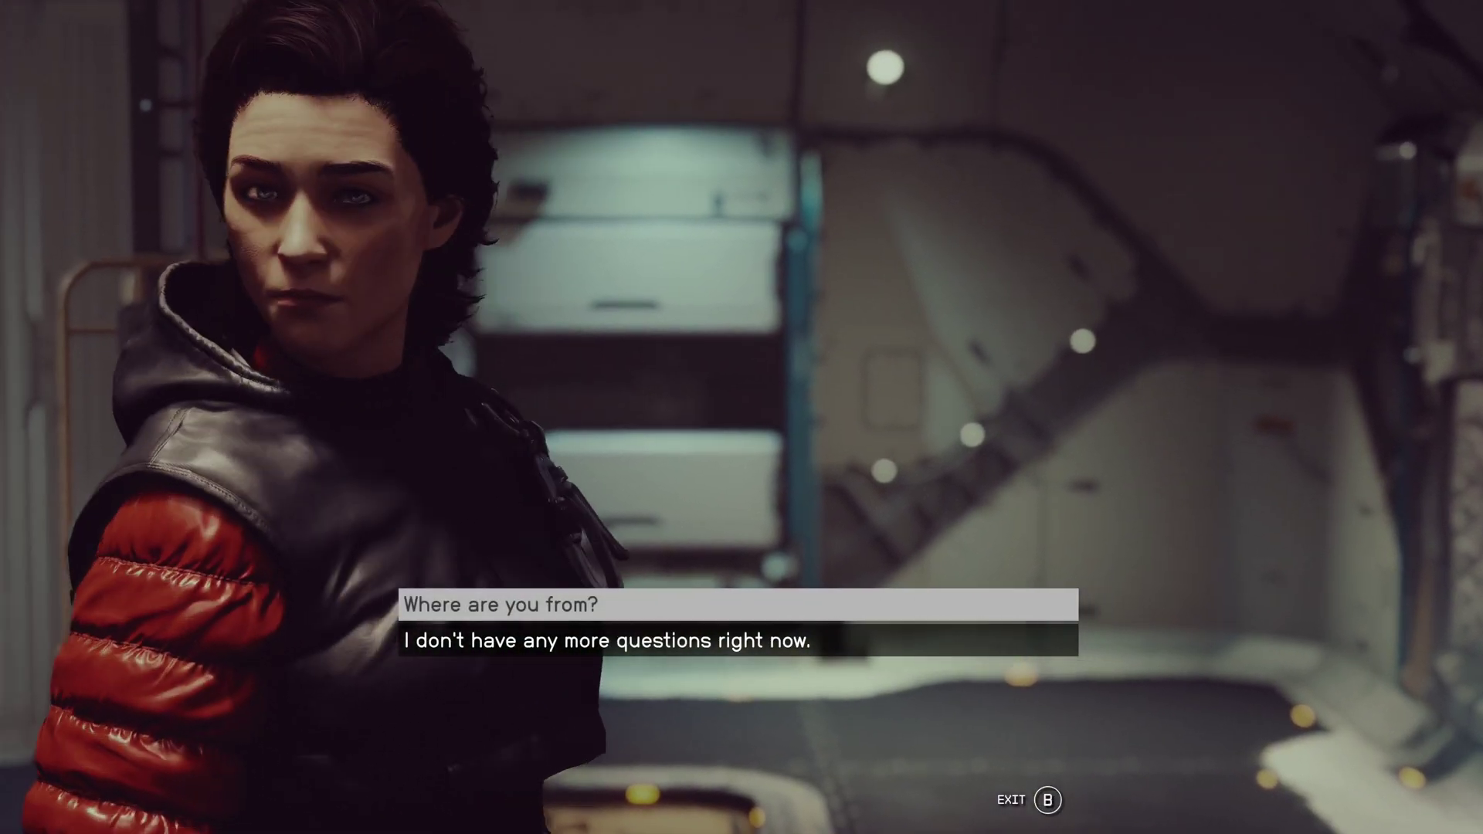
pyautogui.press('Return')
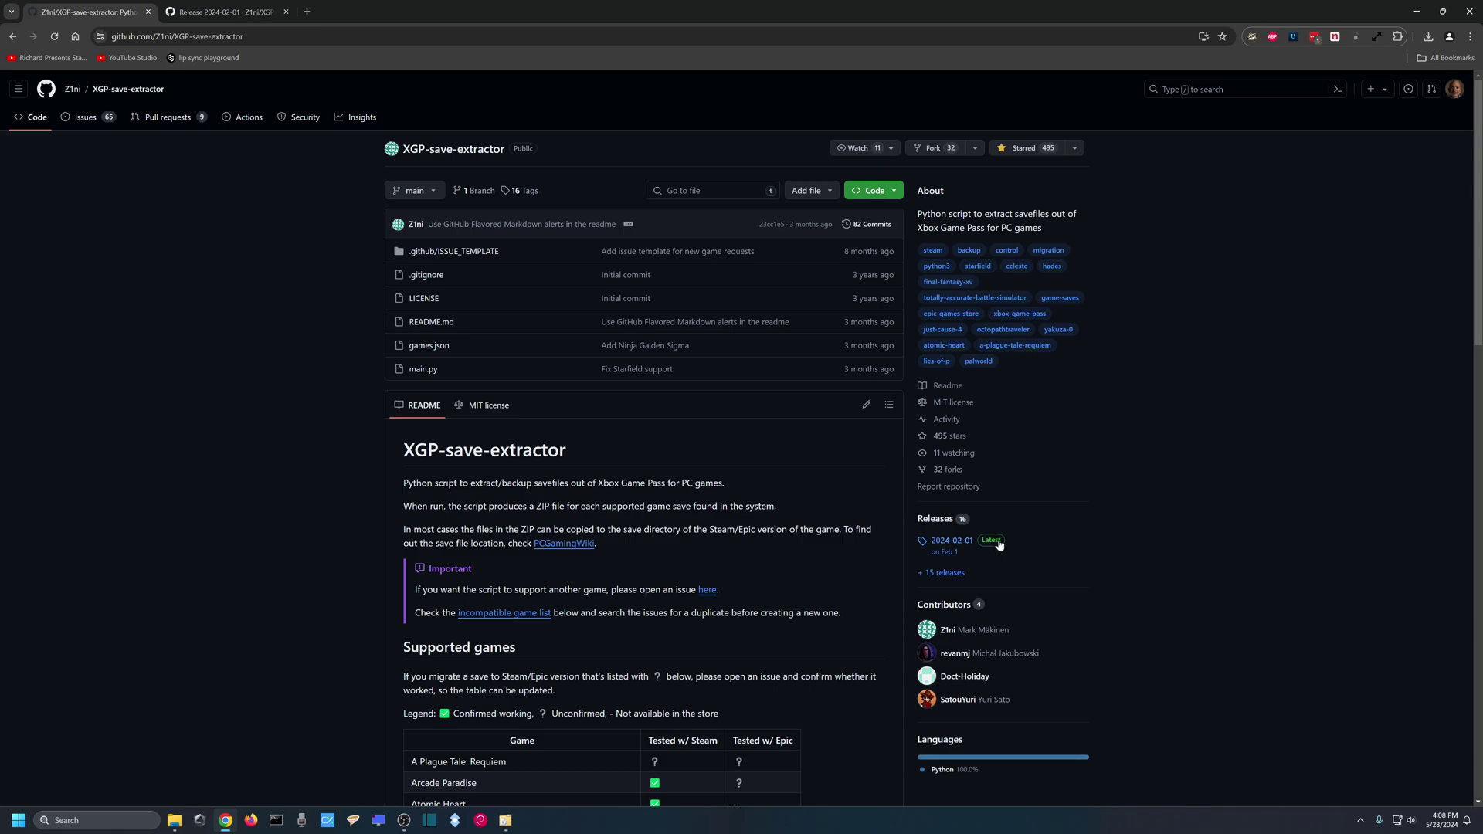
# - Get xgp-save-extractor.exe from the 2024-02-01 release and show it in the Downloads folder
pyautogui.click(217, 9)
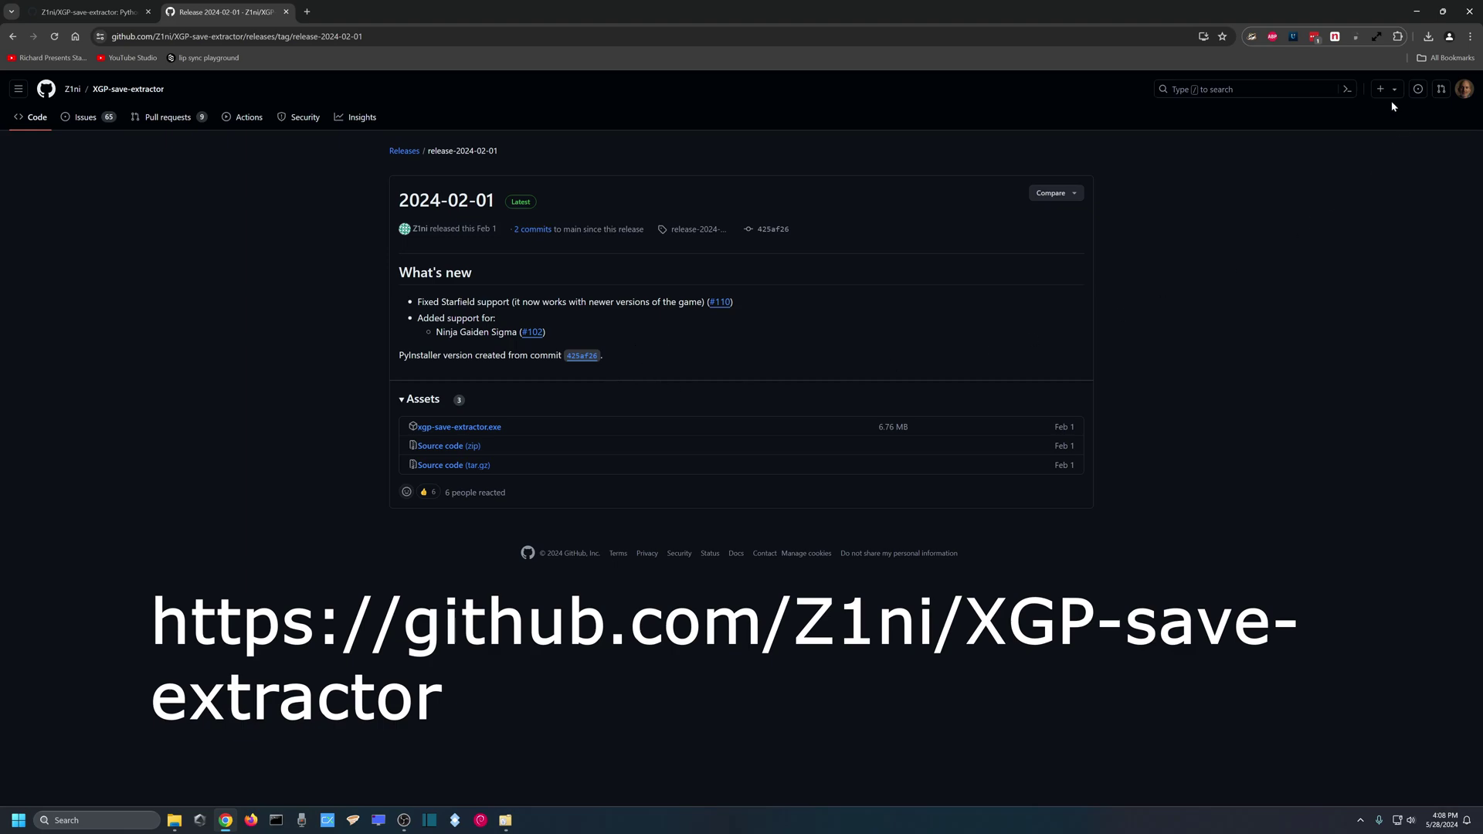
pyautogui.click(1428, 36)
pyautogui.click(1417, 88)
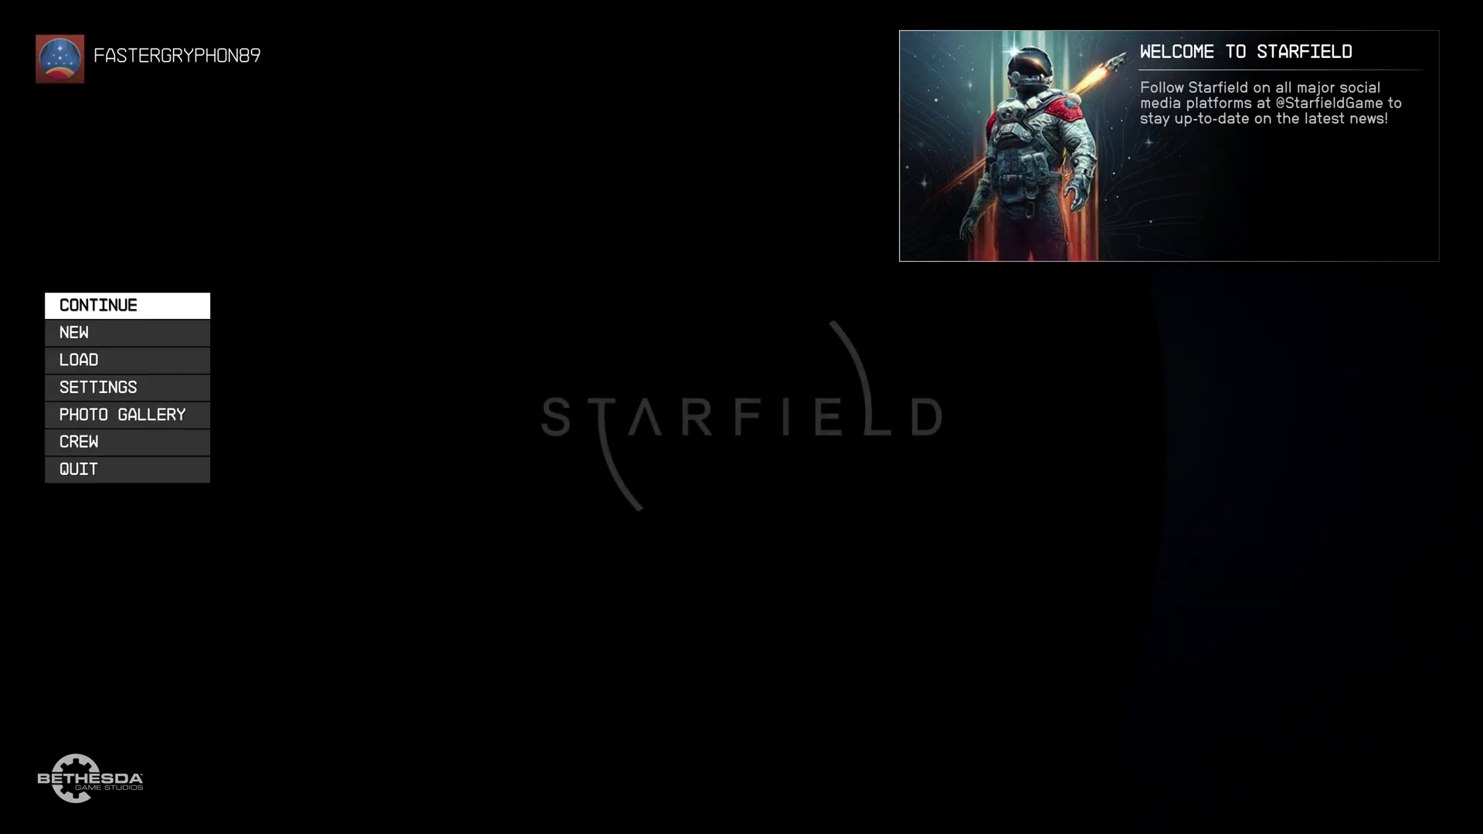
# - Quit Starfield to the desktop and run xgp-save-extractor.exe from Downloads
pyautogui.press('Down')
pyautogui.press('Down')
pyautogui.press('Down')
pyautogui.press('Down')
pyautogui.press('Return')
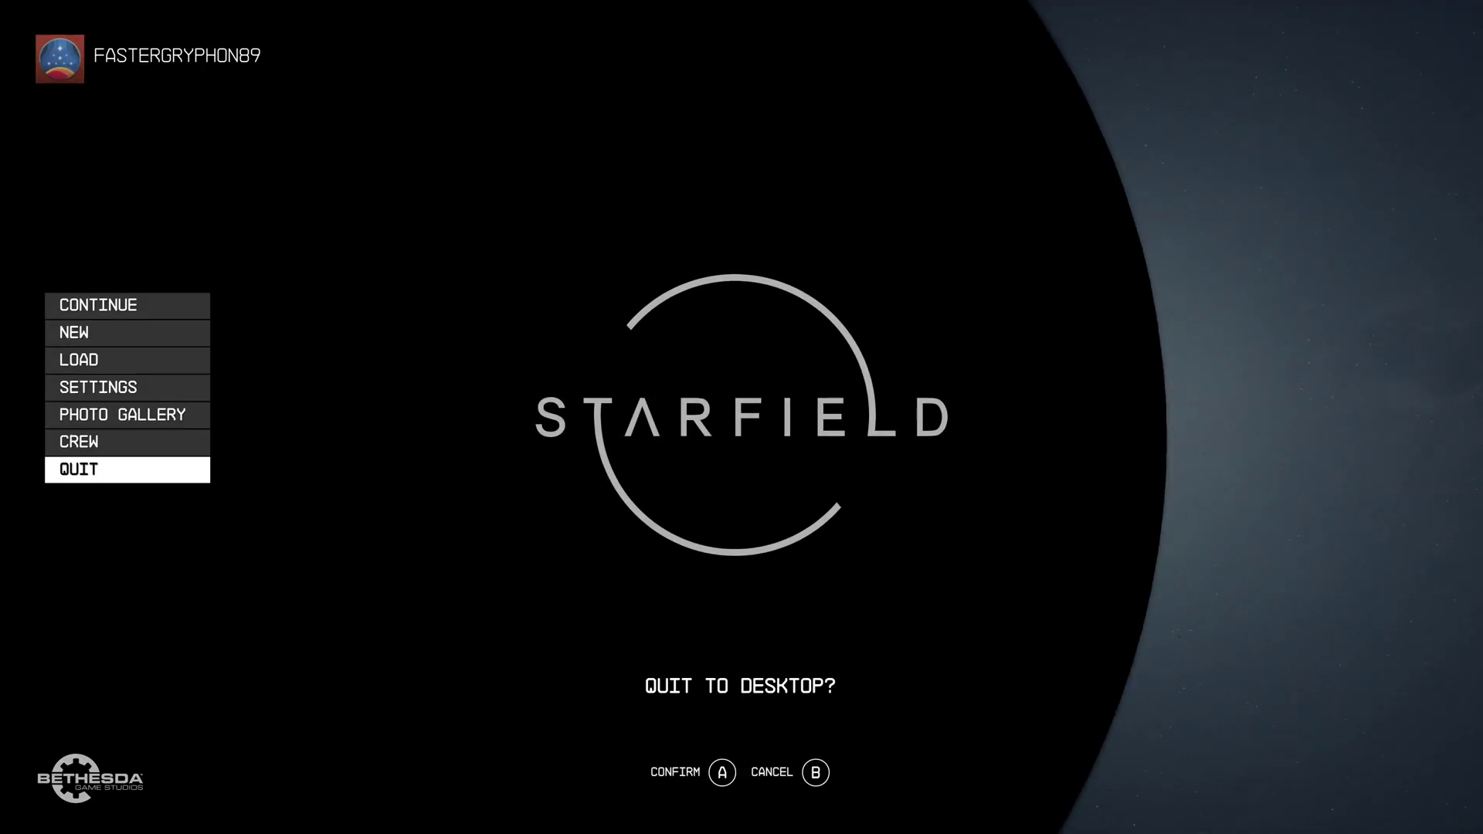
pyautogui.press('Return')
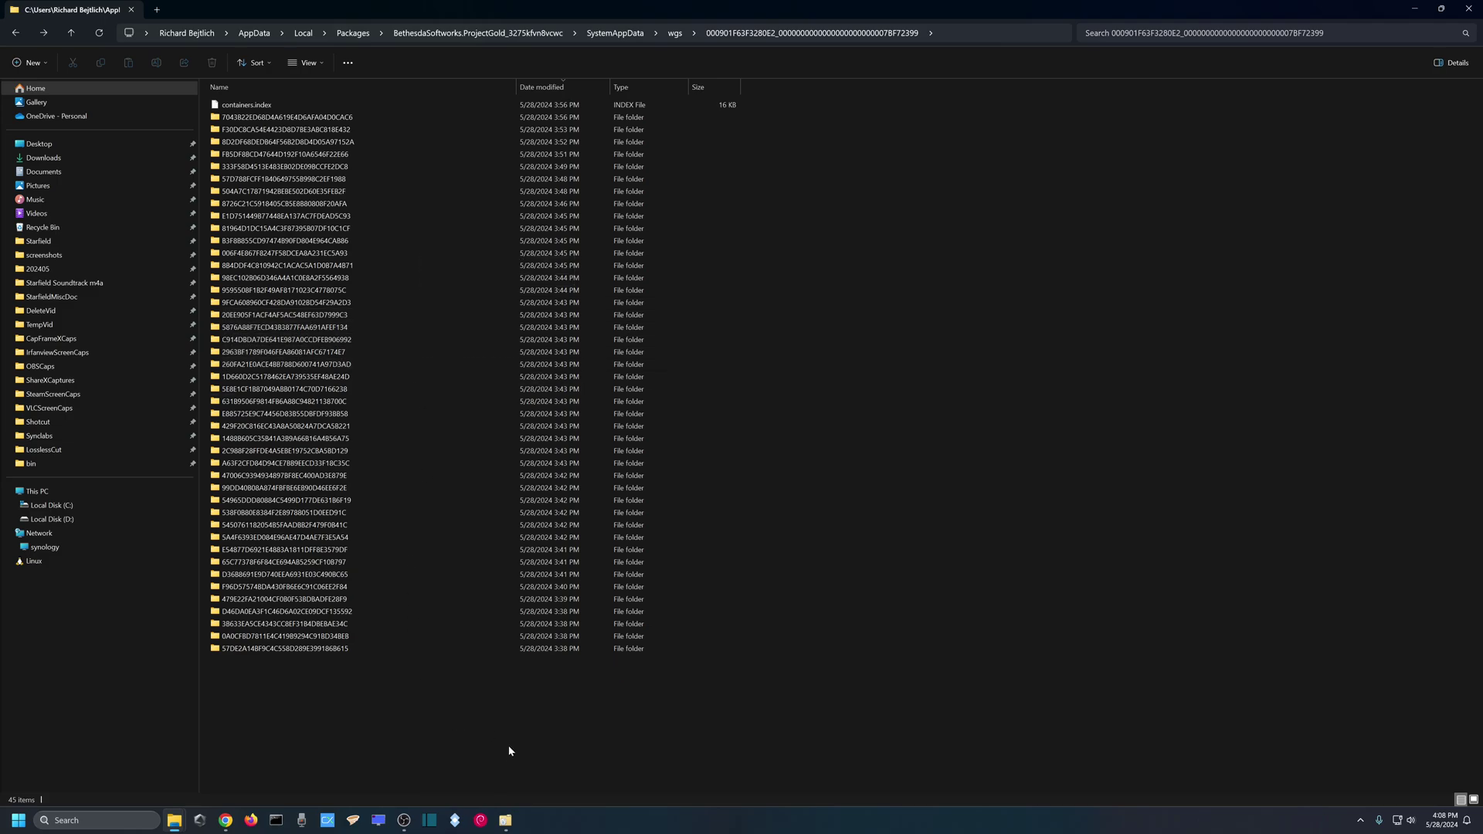
pyautogui.doubleClick(257, 282)
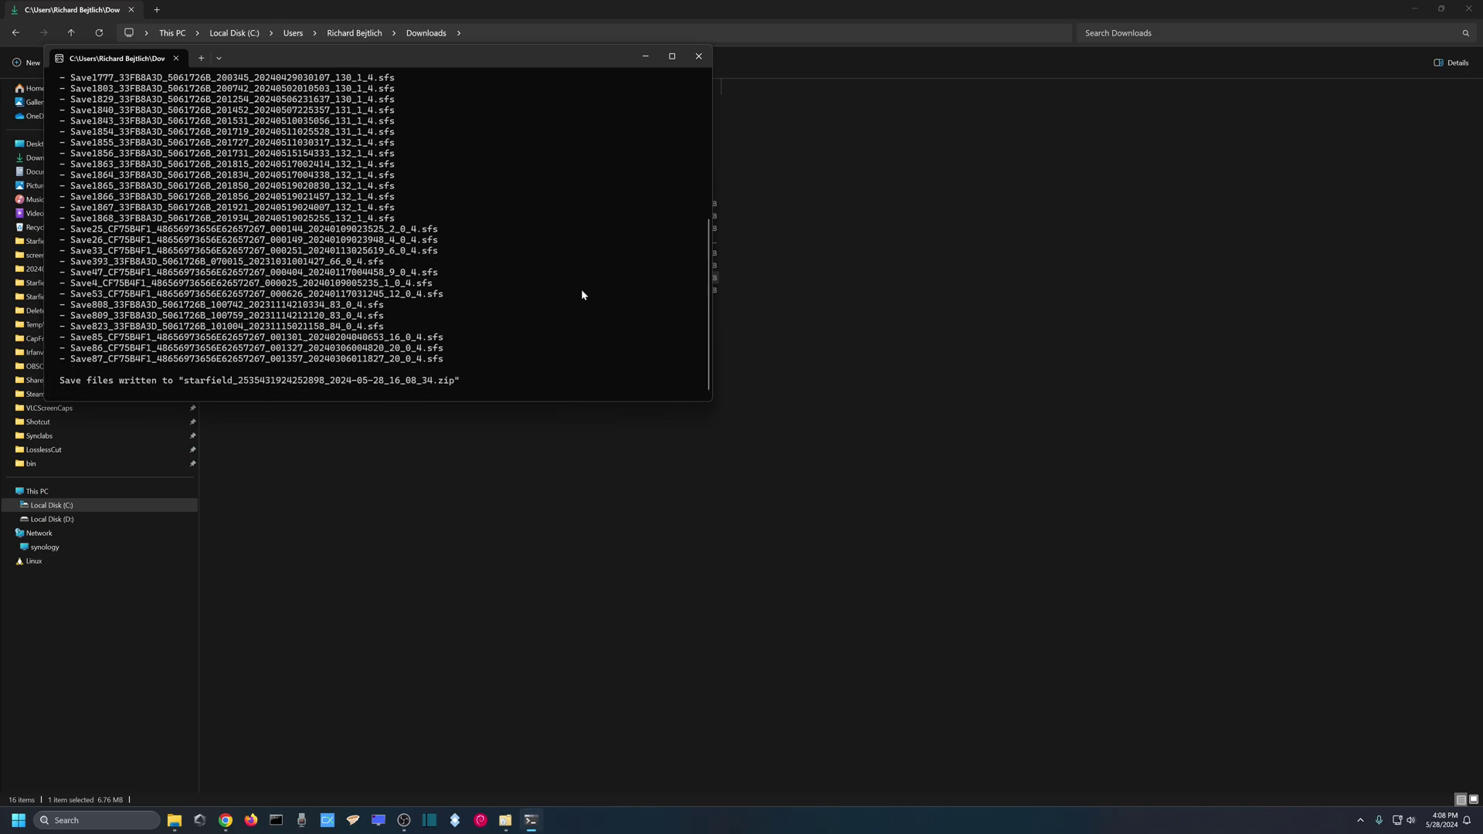
pyautogui.scroll(8, 580, 294)
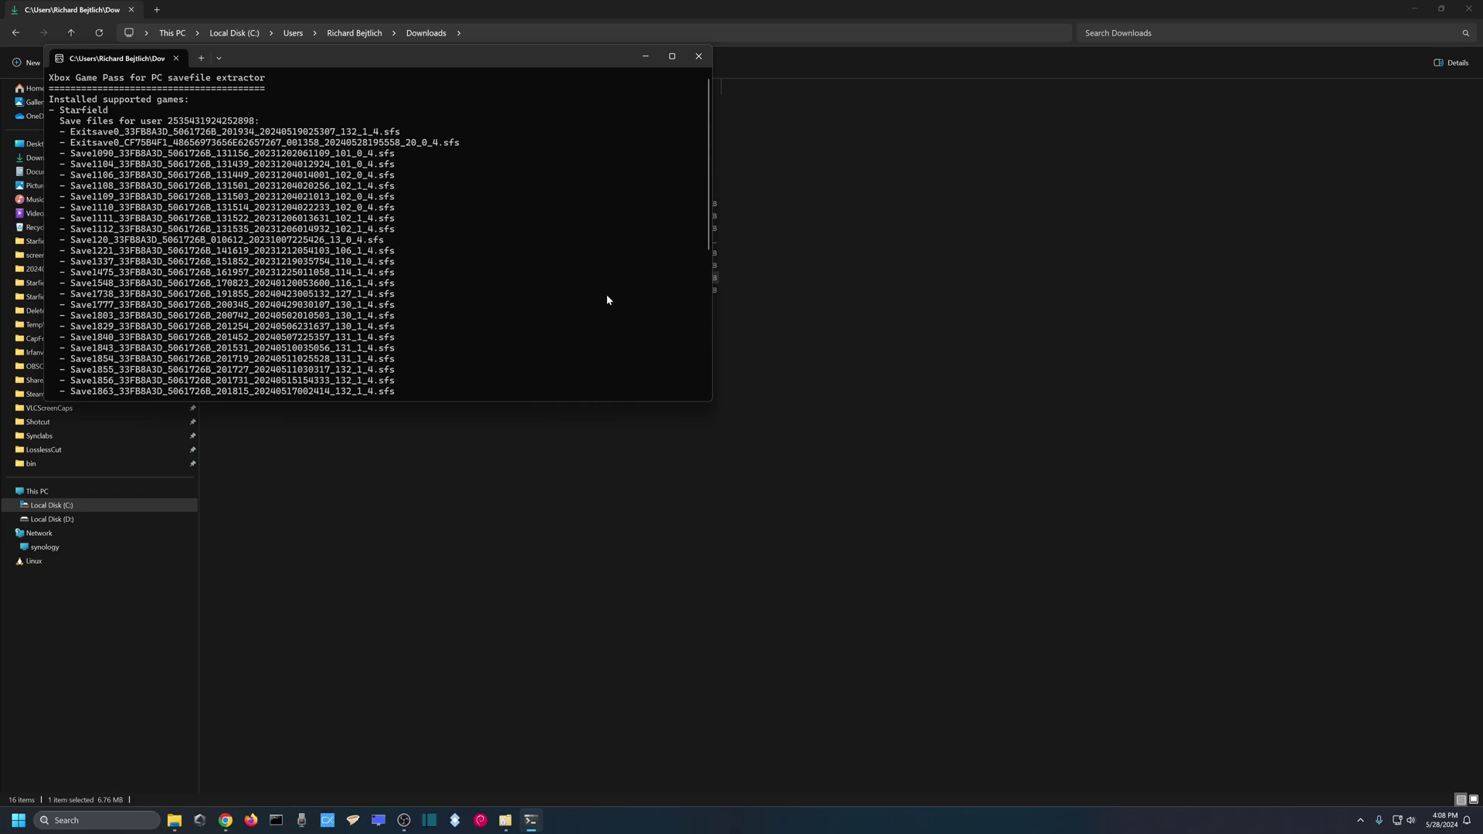
pyautogui.scroll(-3, 607, 299)
pyautogui.scroll(-3, 607, 300)
pyautogui.scroll(-2, 607, 302)
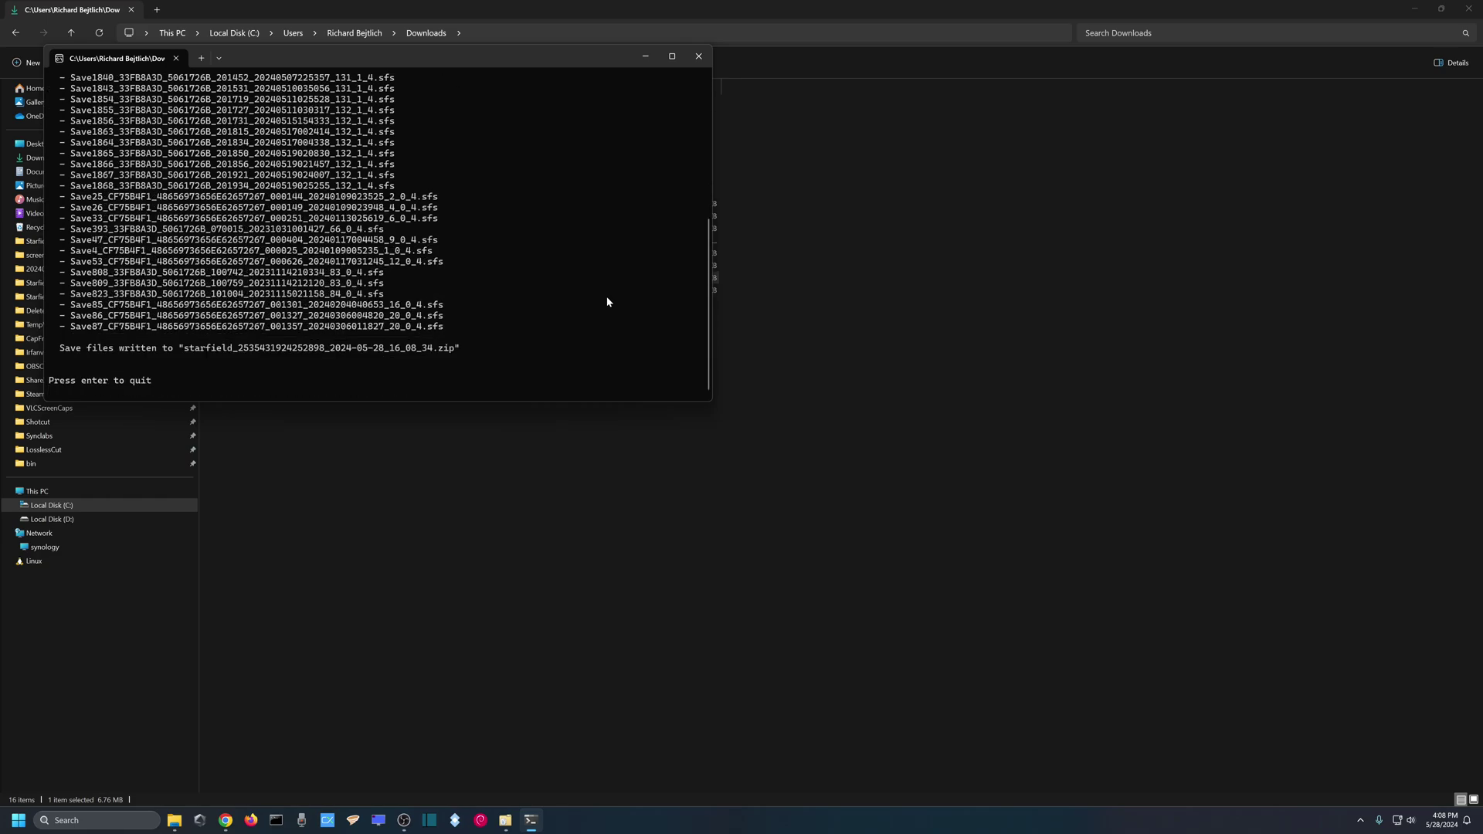
# - Close the extractor console, open the starfield zip, and extract all its files
pyautogui.press('Return')
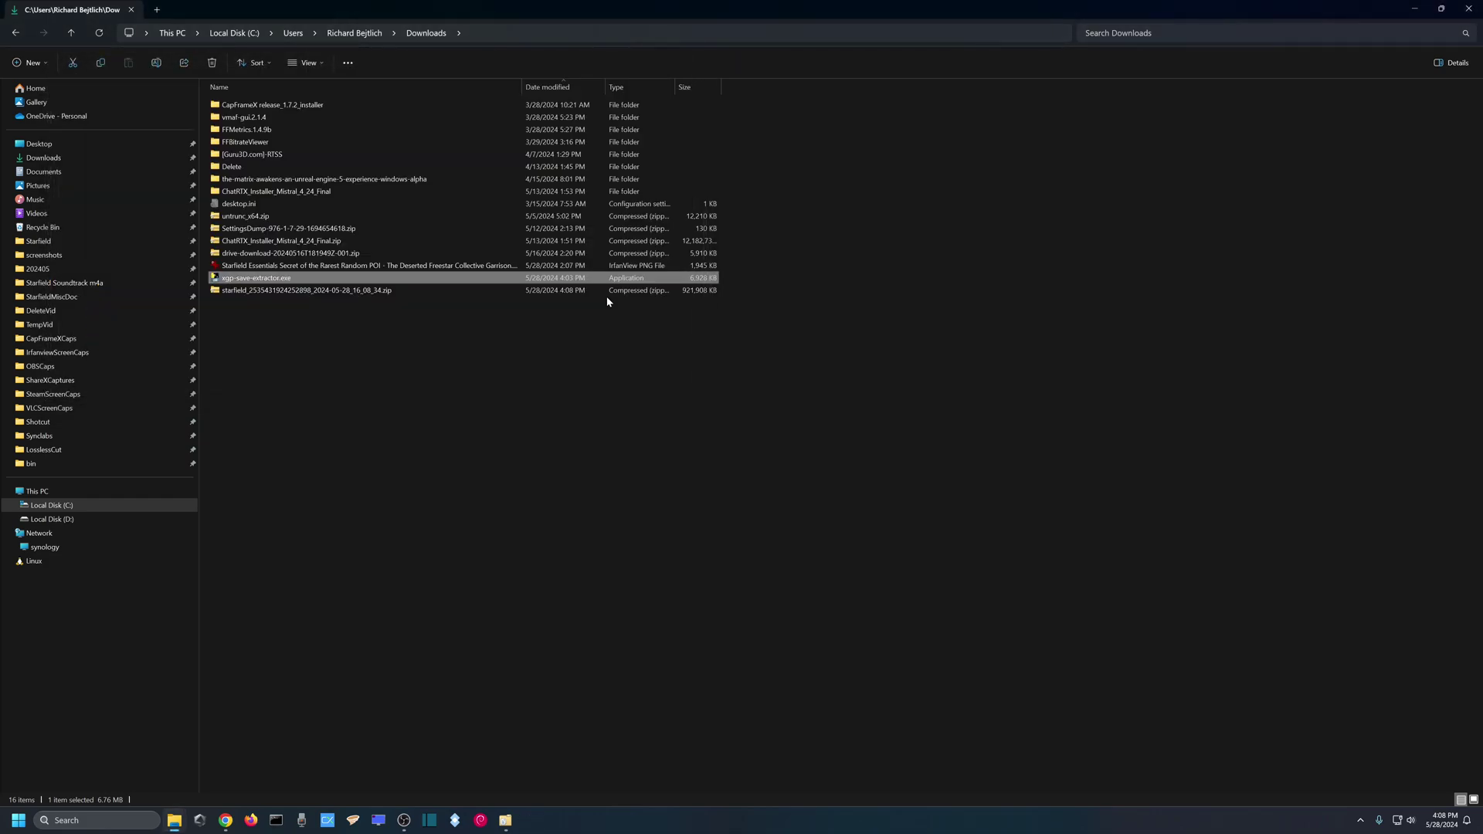
pyautogui.doubleClick(335, 292)
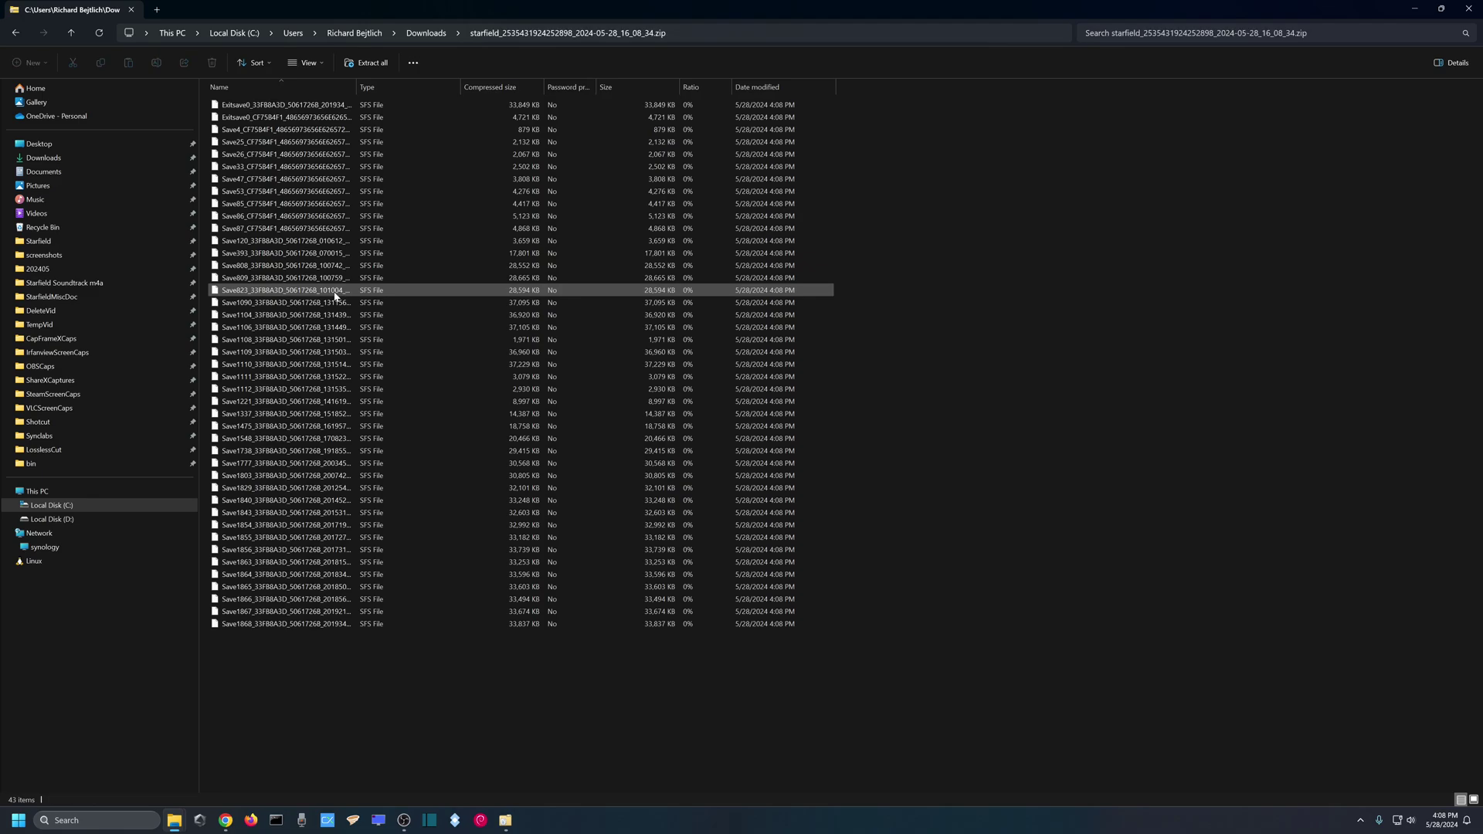
pyautogui.moveTo(357, 88); pyautogui.dragTo(502, 87)
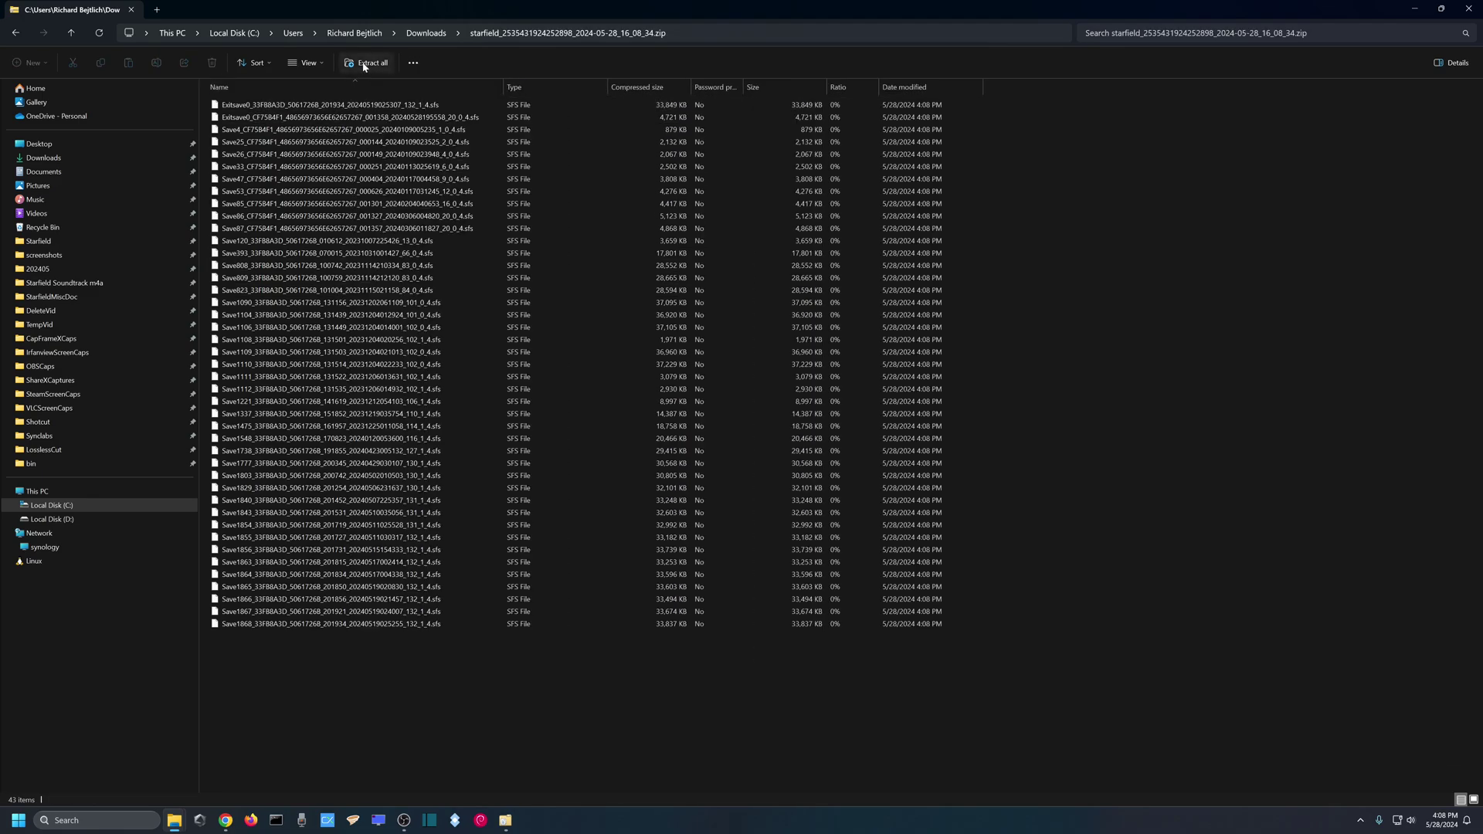
pyautogui.click(364, 64)
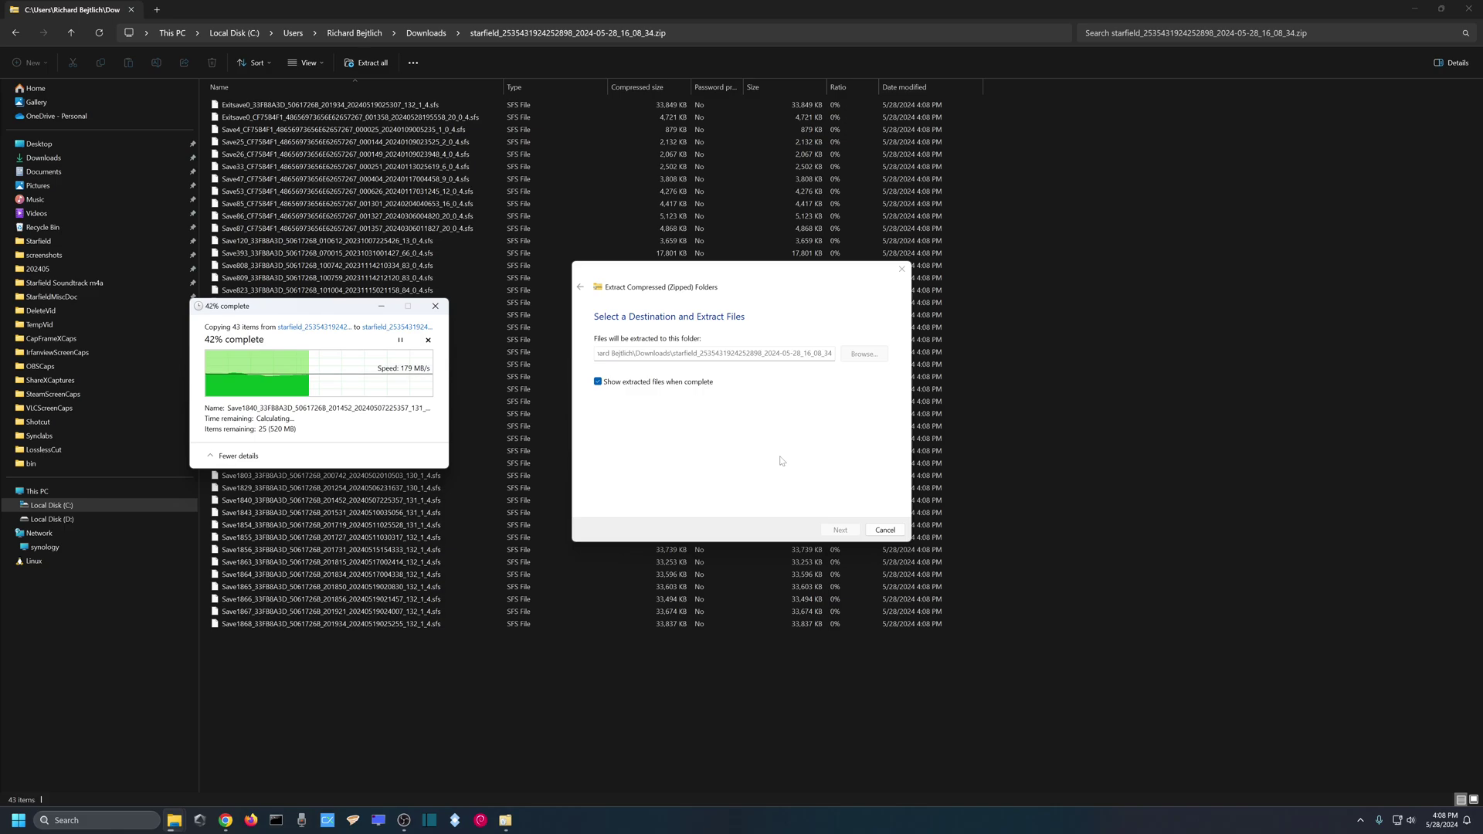
# - Copy the Exitsave file, open Documents > My Games > Starfield > Saves, and launch Steam Starfield
pyautogui.rightClick(425, 118)
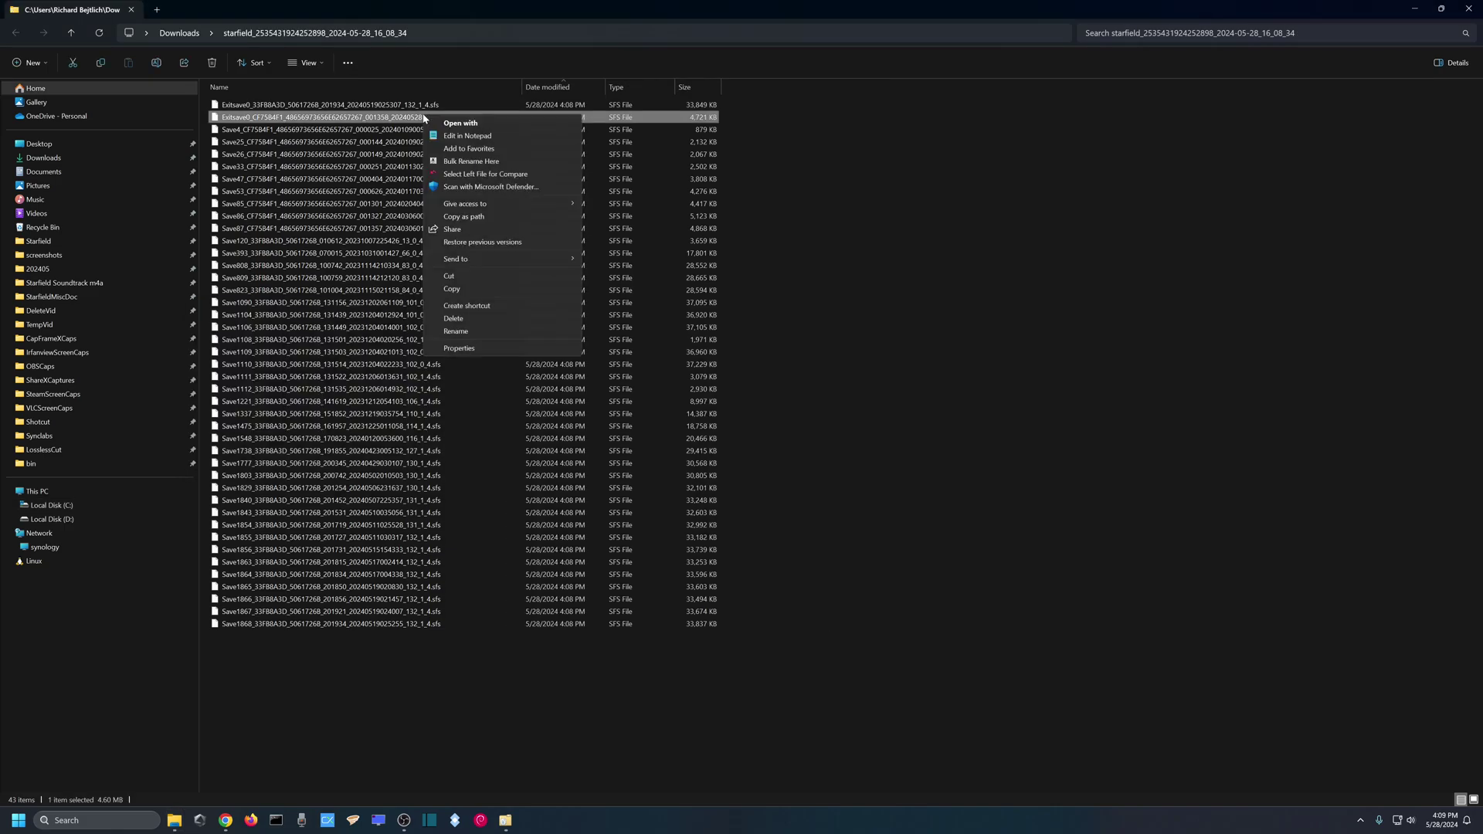
pyautogui.click(460, 289)
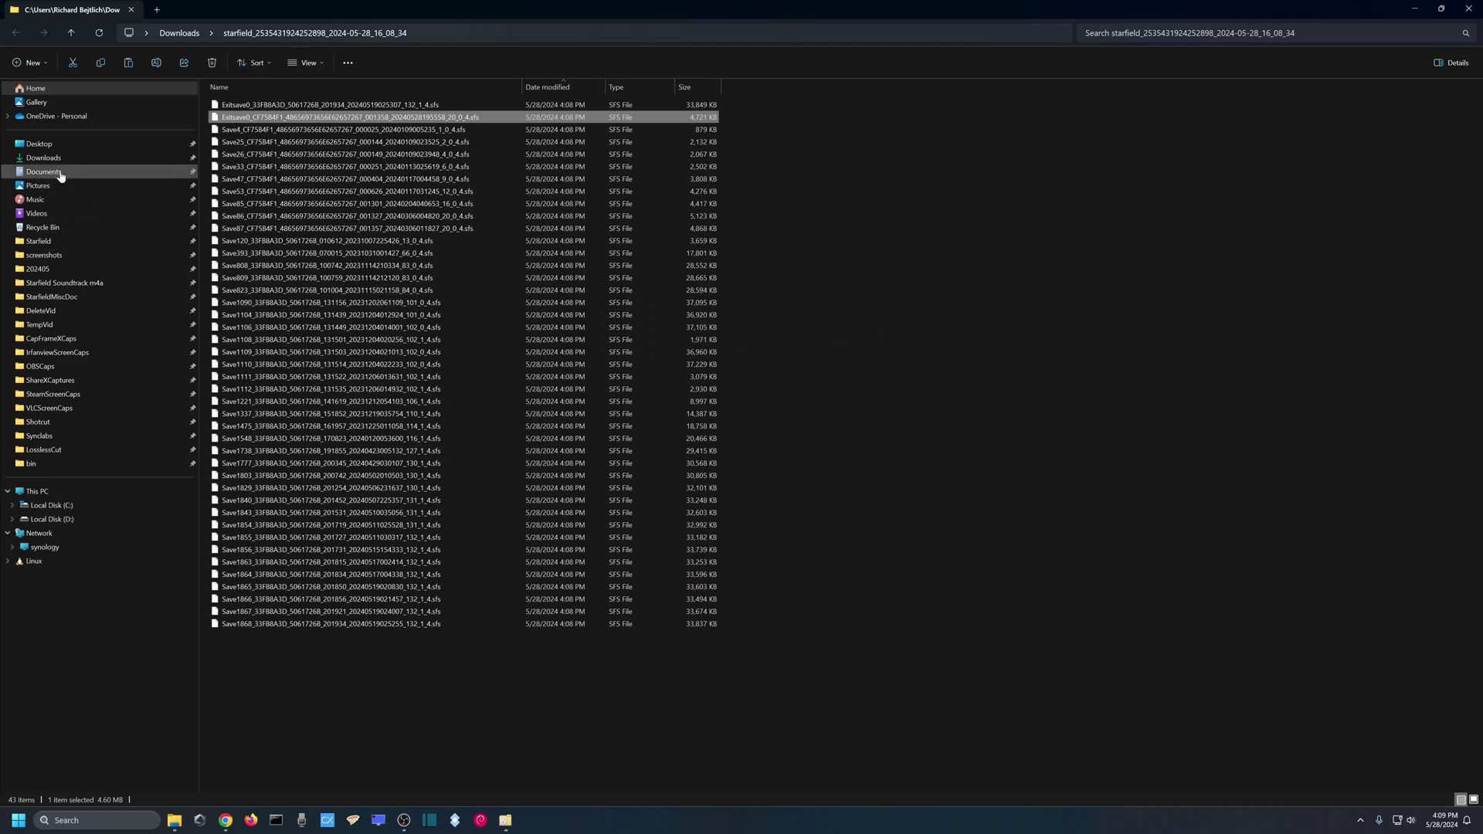
pyautogui.click(28, 172)
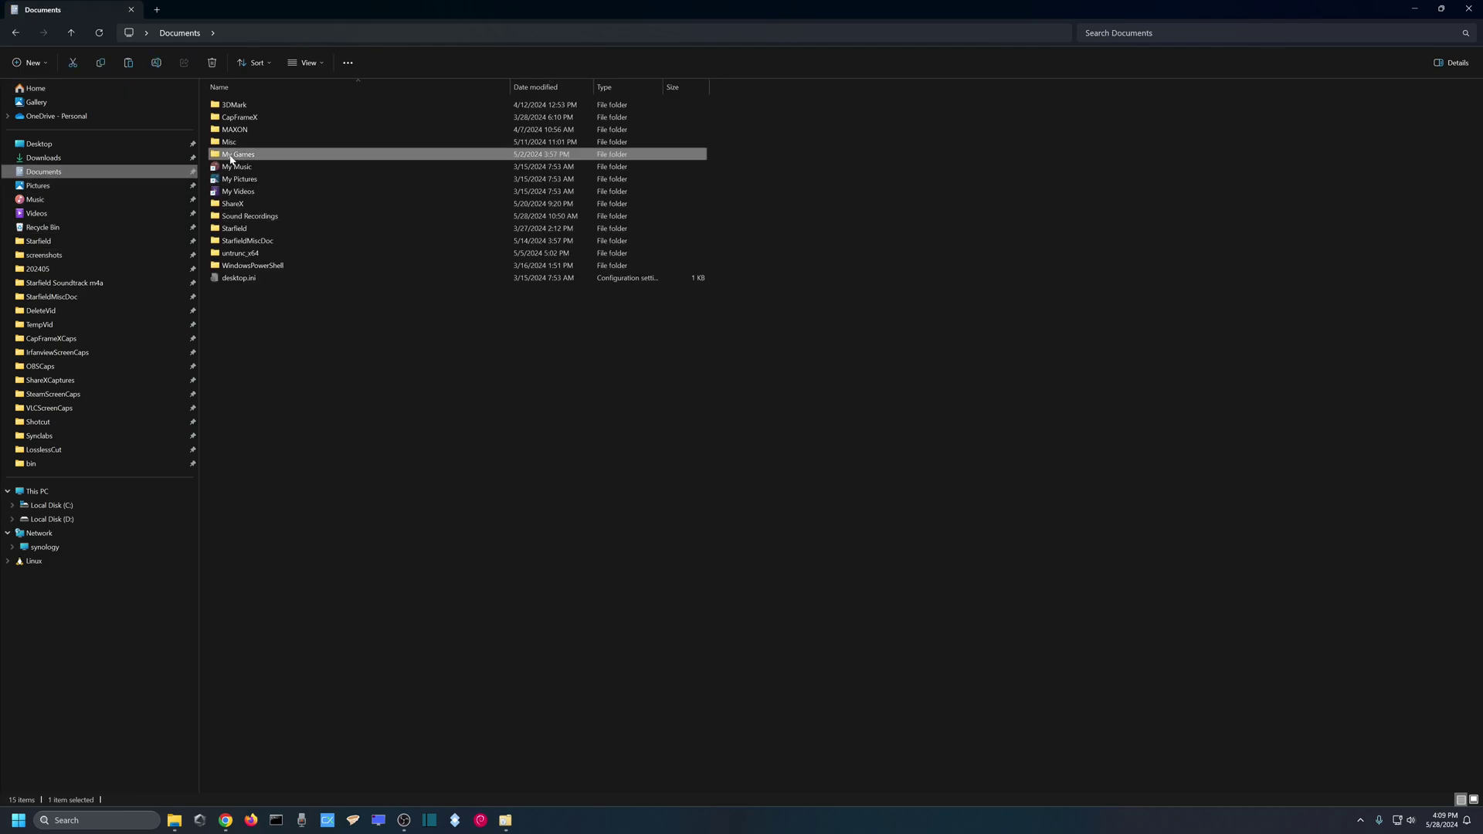
pyautogui.doubleClick(233, 156)
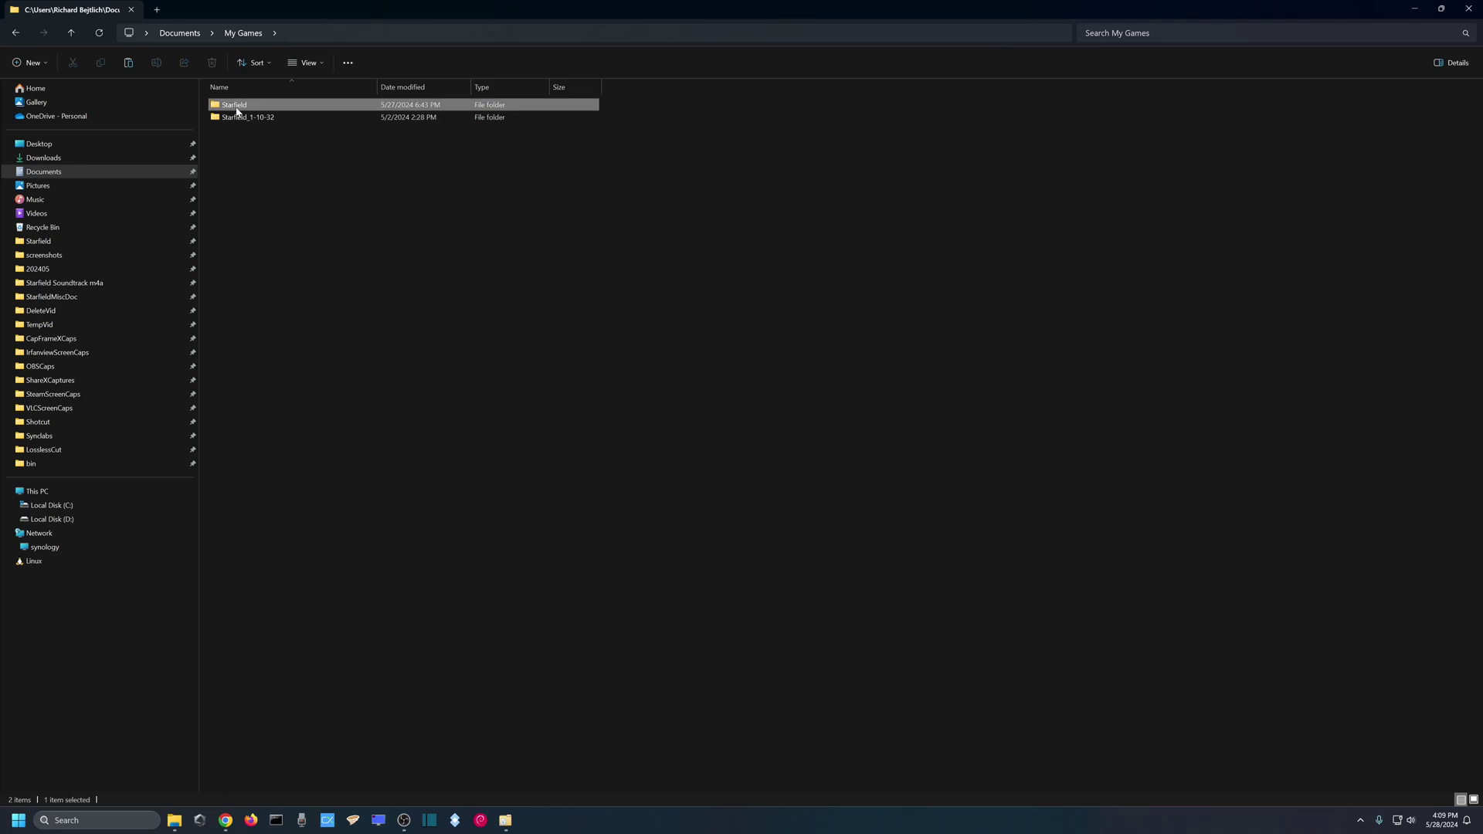
pyautogui.doubleClick(234, 105)
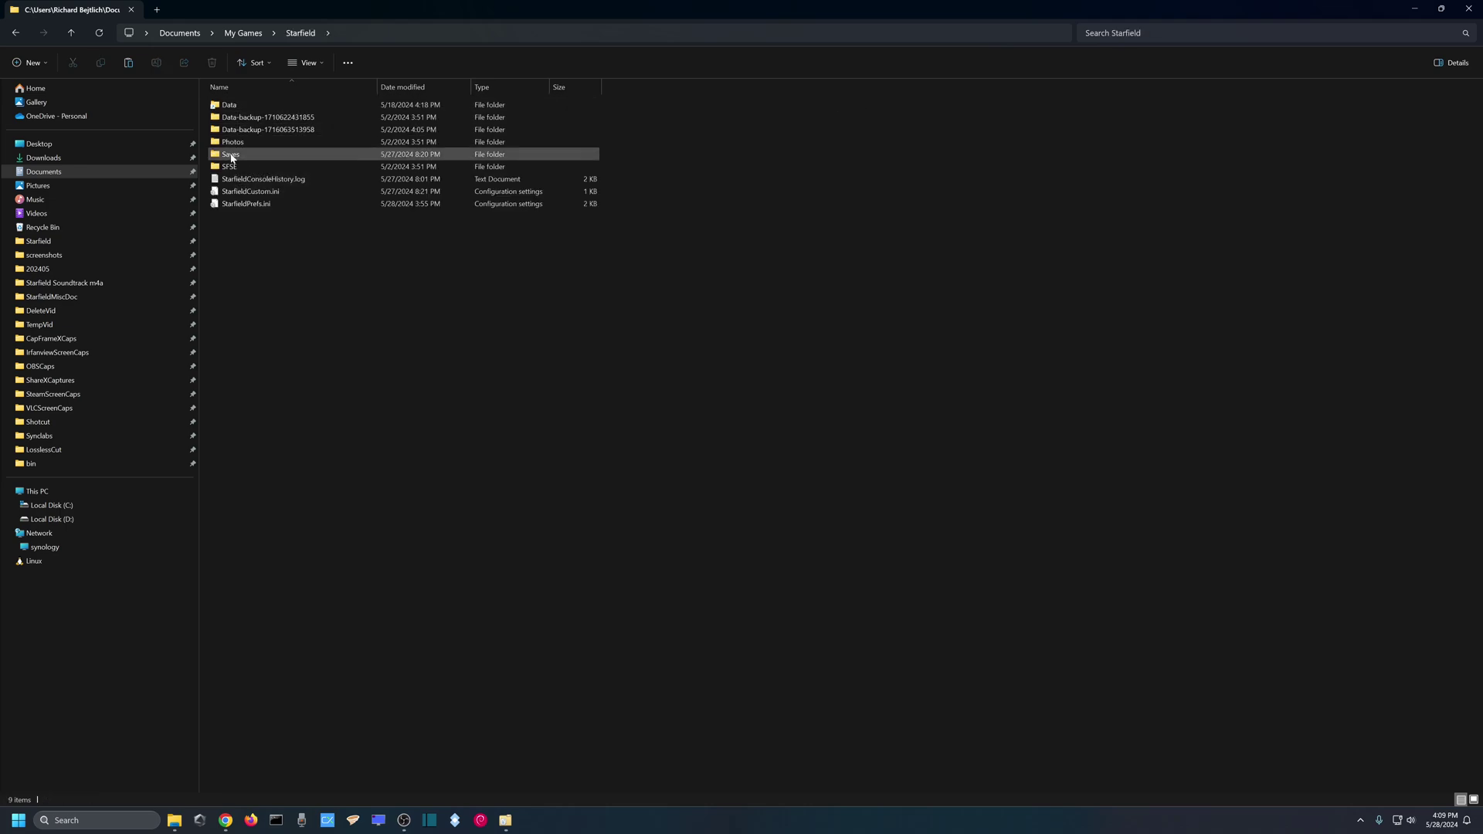
pyautogui.doubleClick(233, 155)
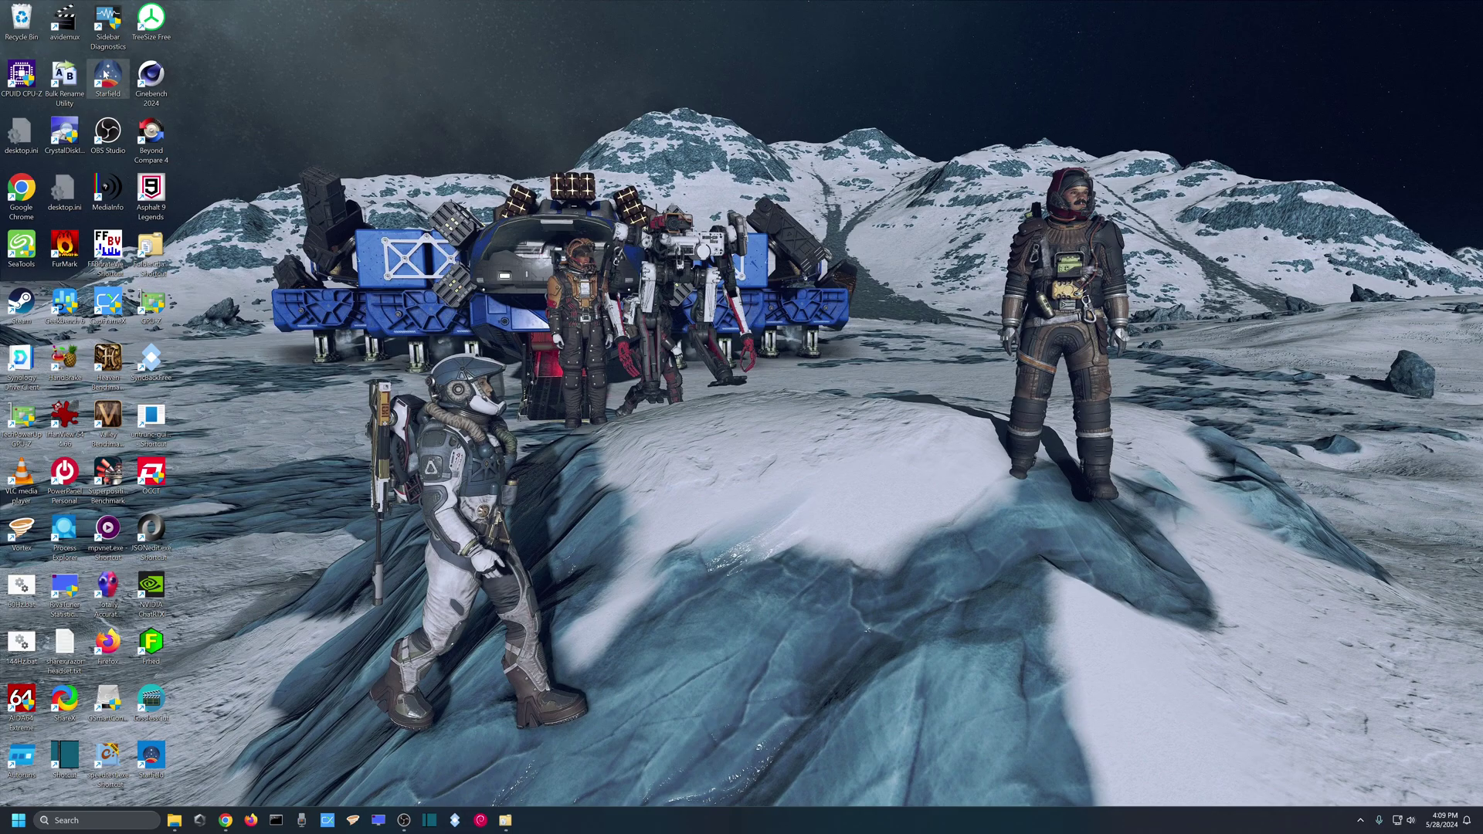
pyautogui.doubleClick(115, 99)
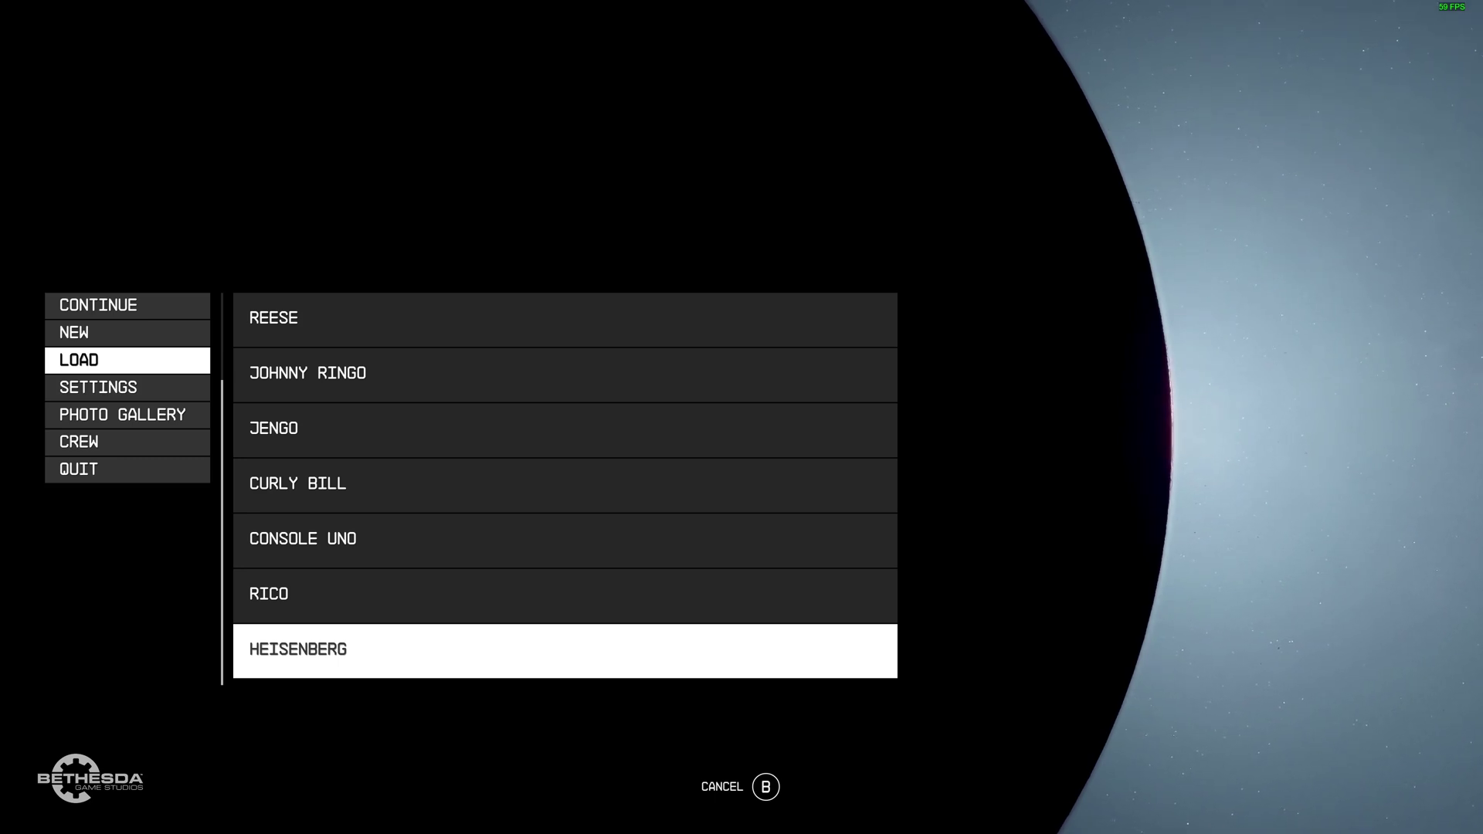
# - Pick the character and load the Level 20 FrontierHaul4 EXIT SAVE
pyautogui.press('Return')
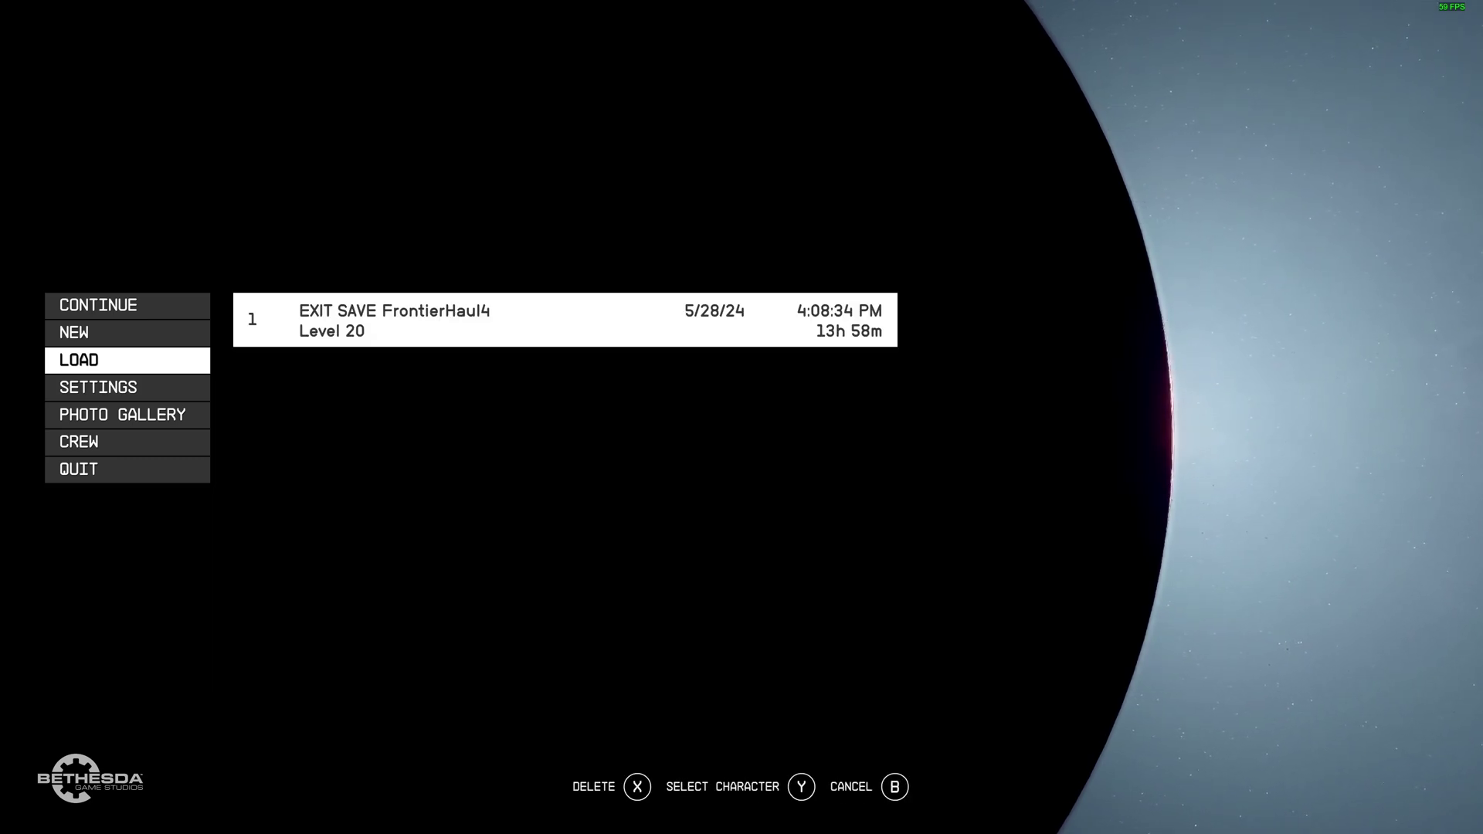
pyautogui.press('Return')
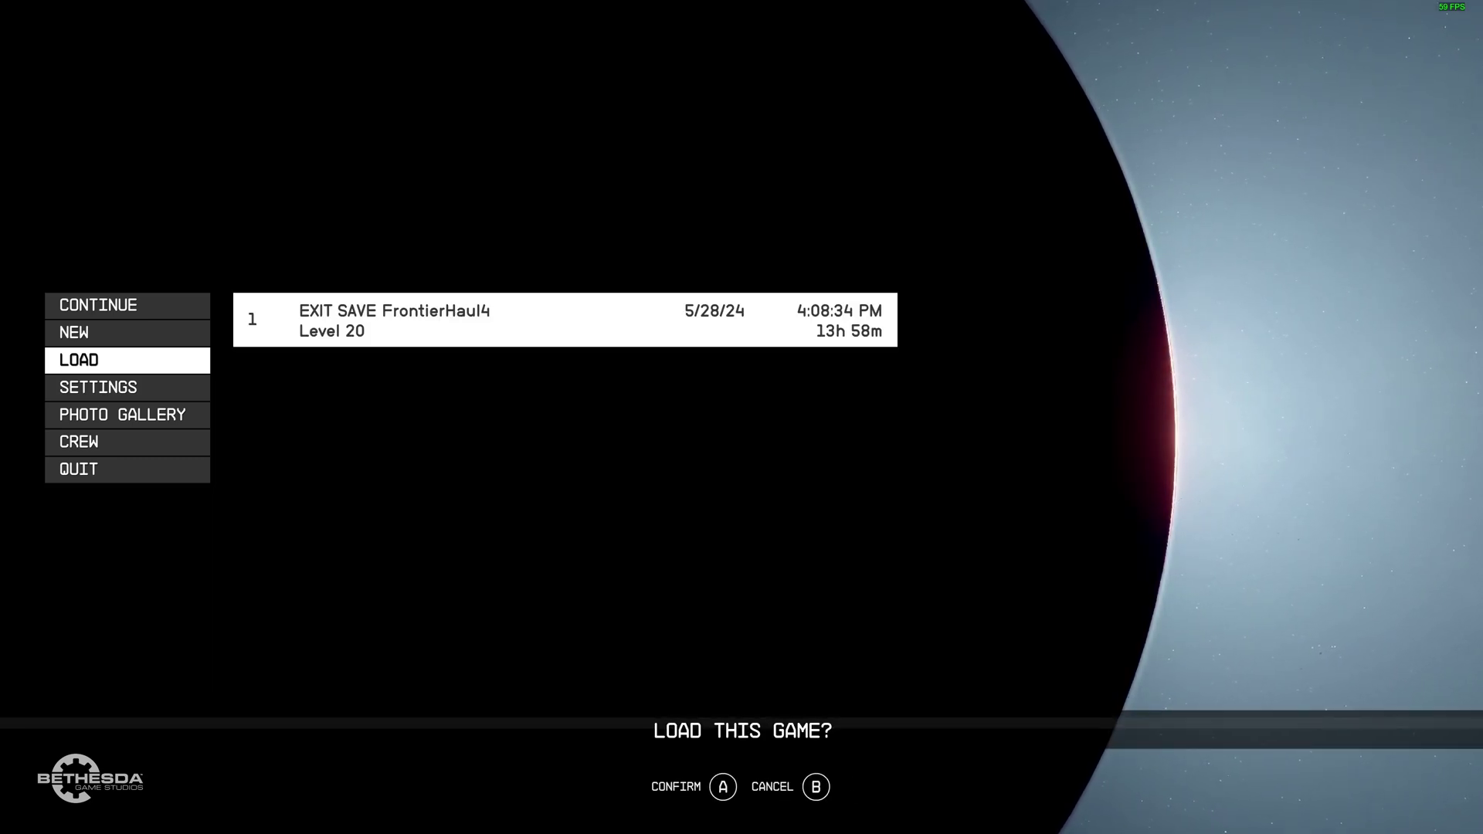
pyautogui.press('Return')
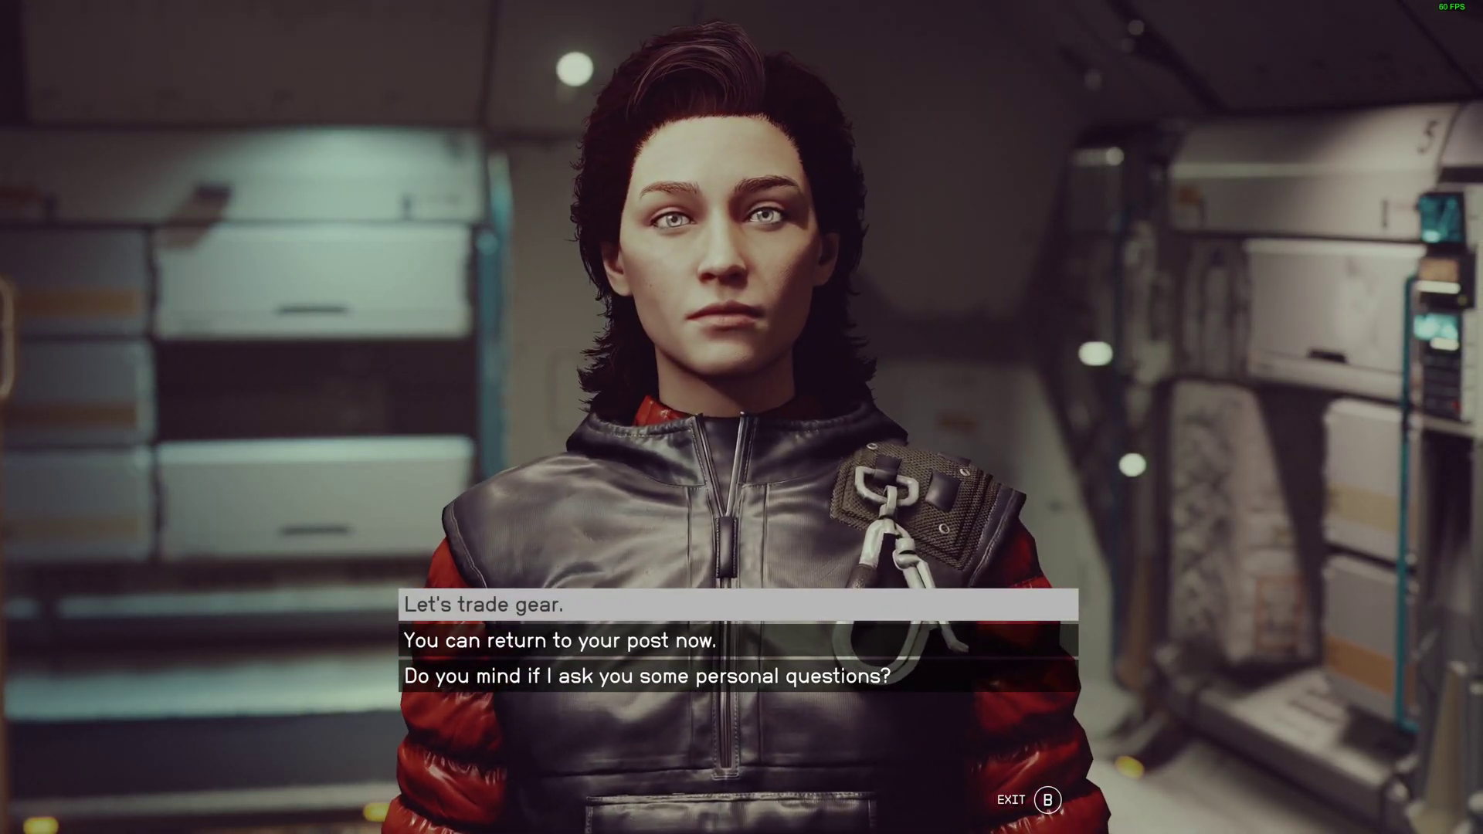
# - Exit the crew conversation and starmap, then toggle to third-person view and back
pyautogui.press('Tab')
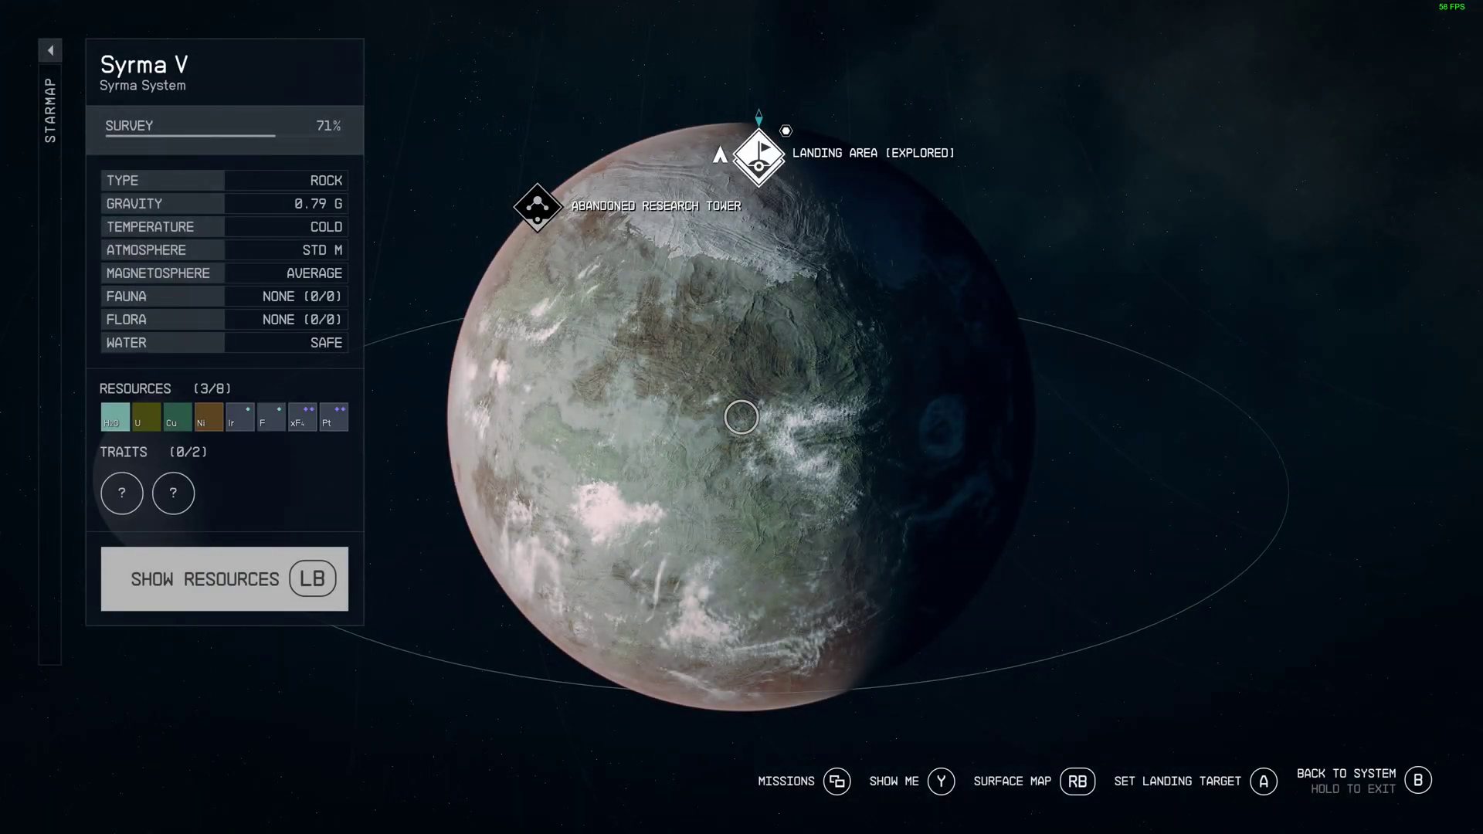
pyautogui.press('Tab')
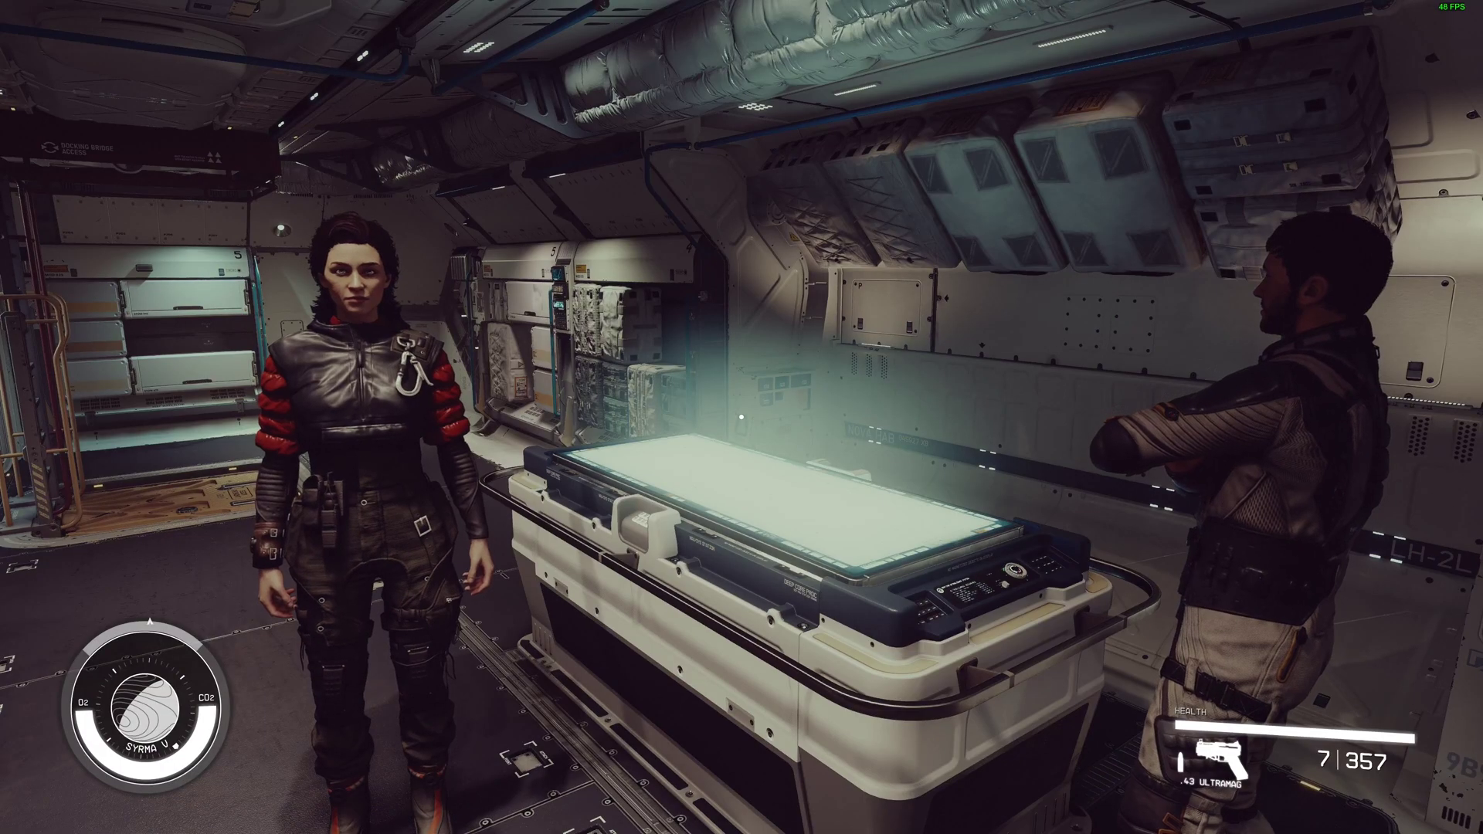
pyautogui.press('f')
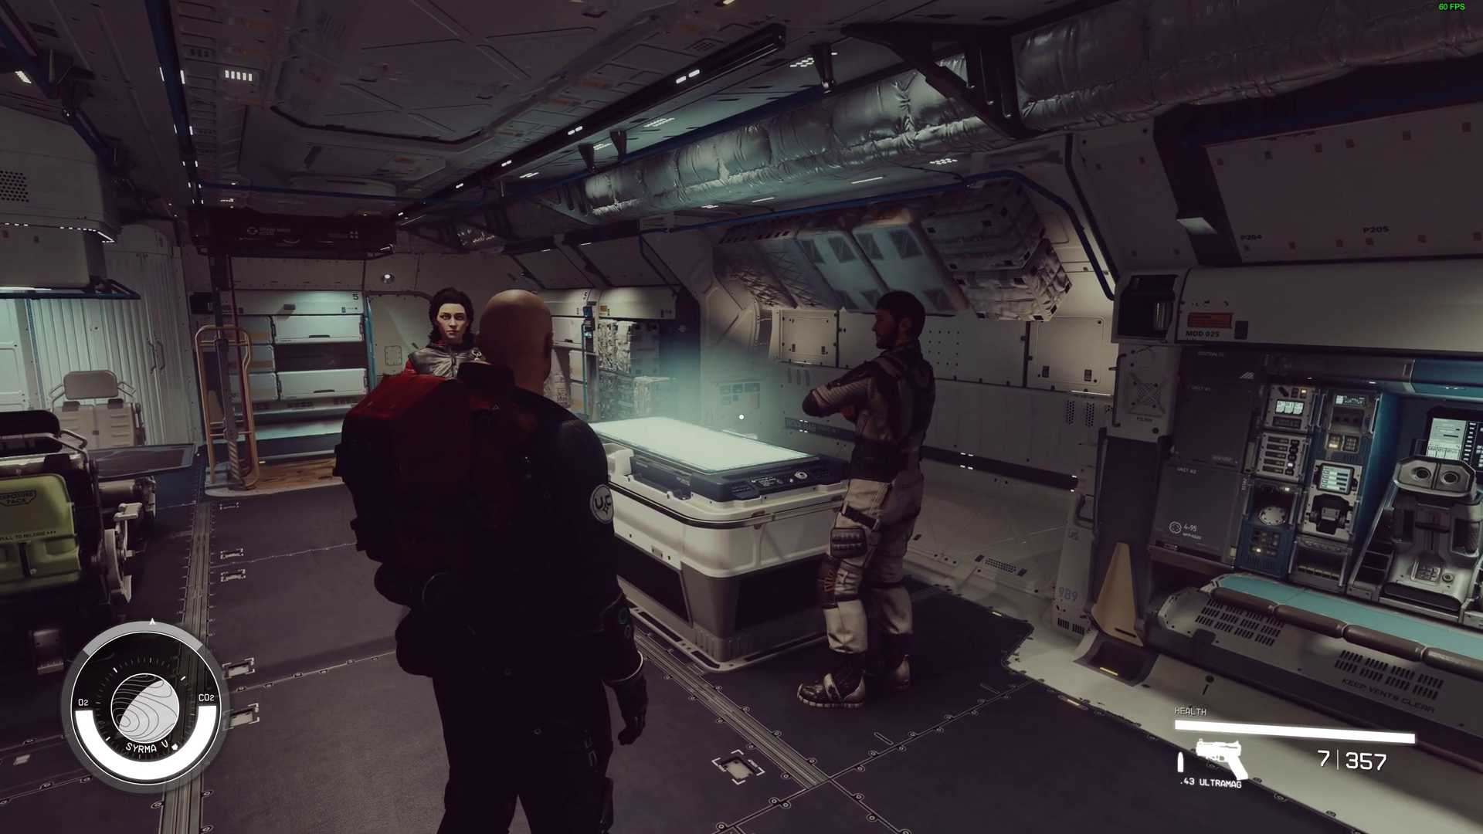
pyautogui.scroll(-3, 741, 418)
pyautogui.scroll(-2, 742, 418)
pyautogui.press('f')
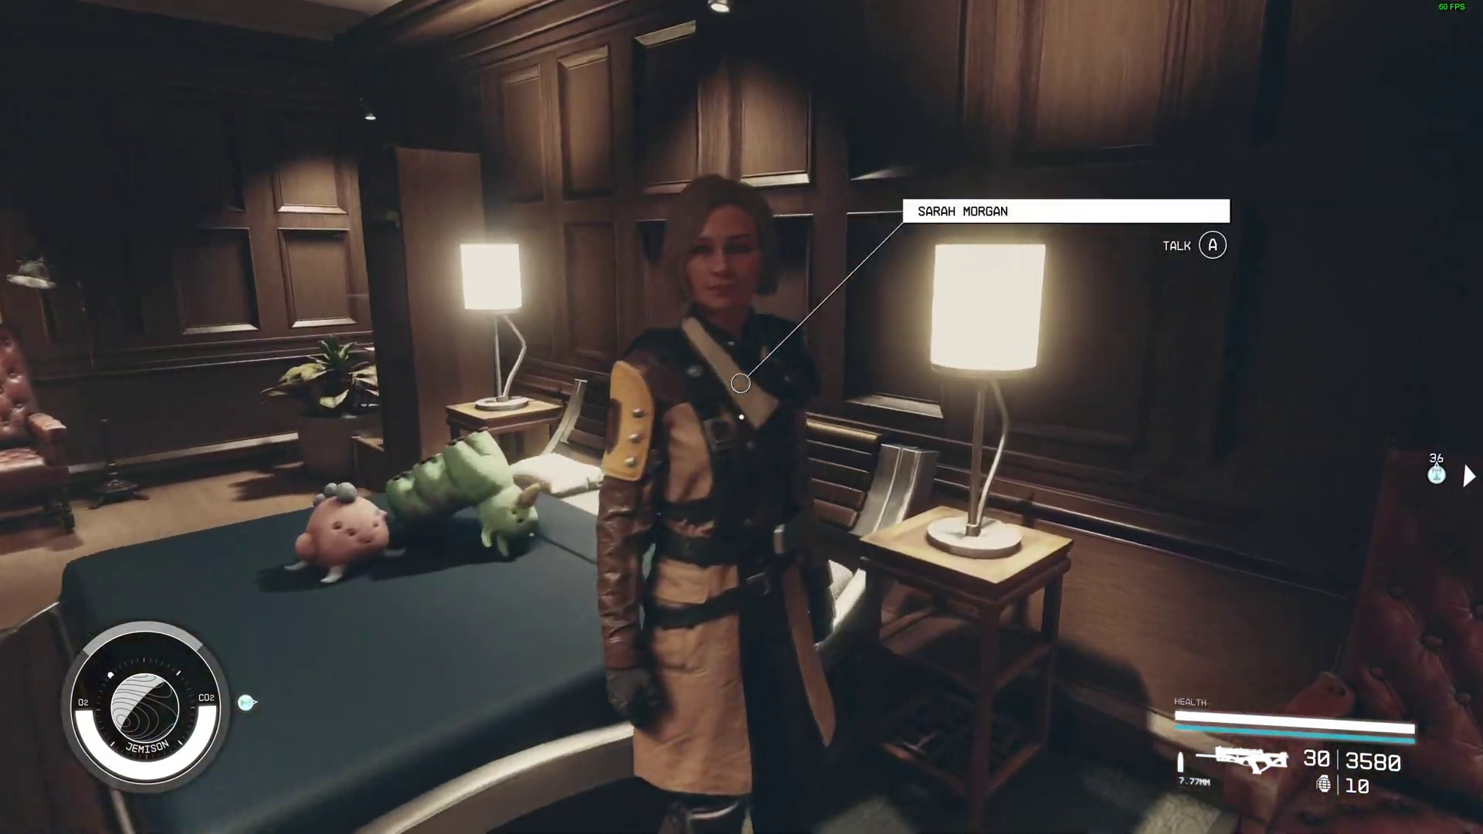
# - Talk to Sarah Morgan, flirt with a love line, and ask about the relationship
pyautogui.press('e')
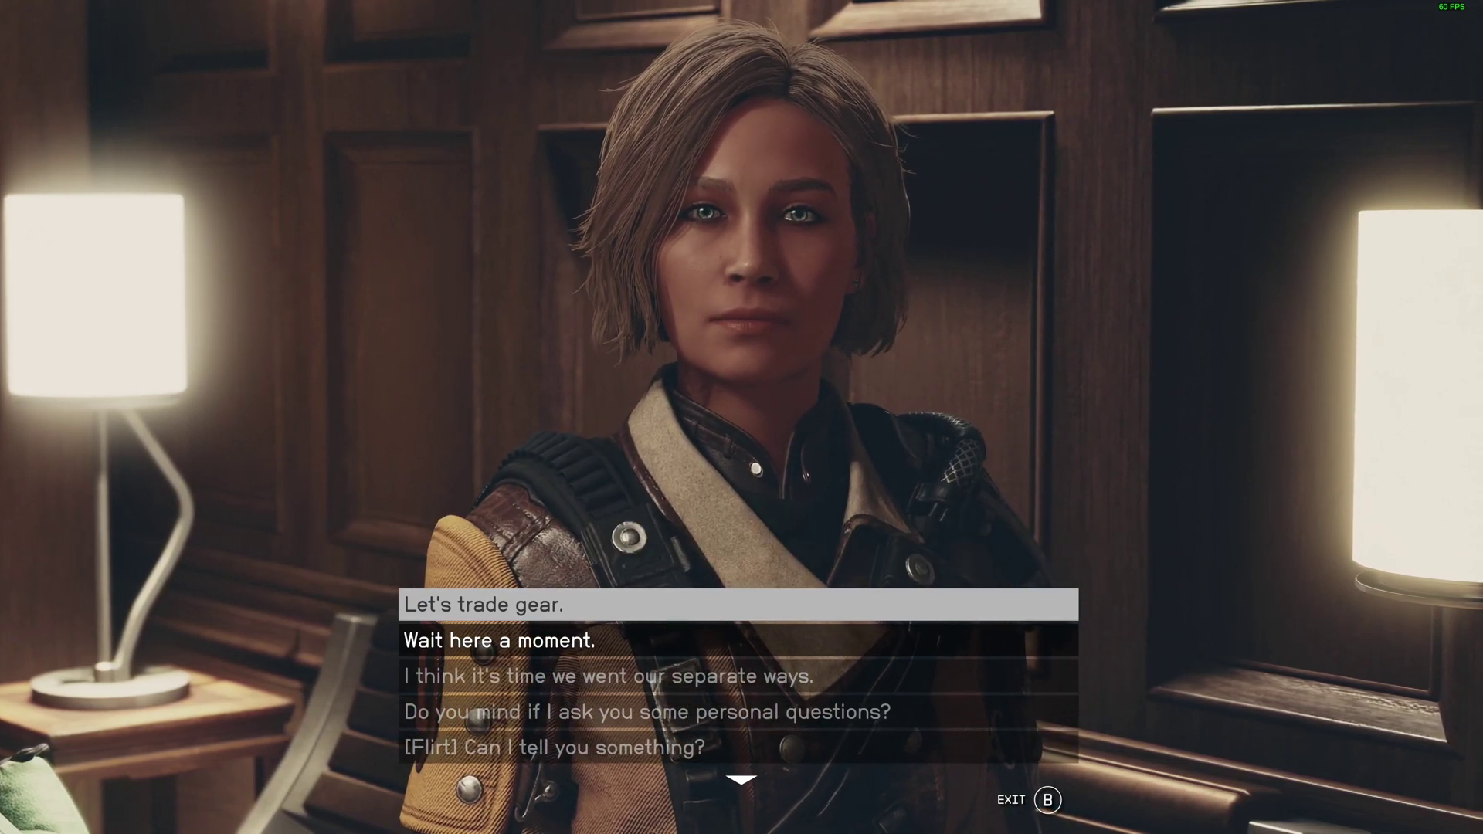
pyautogui.press('Down')
pyautogui.press('Down')
pyautogui.press('Up')
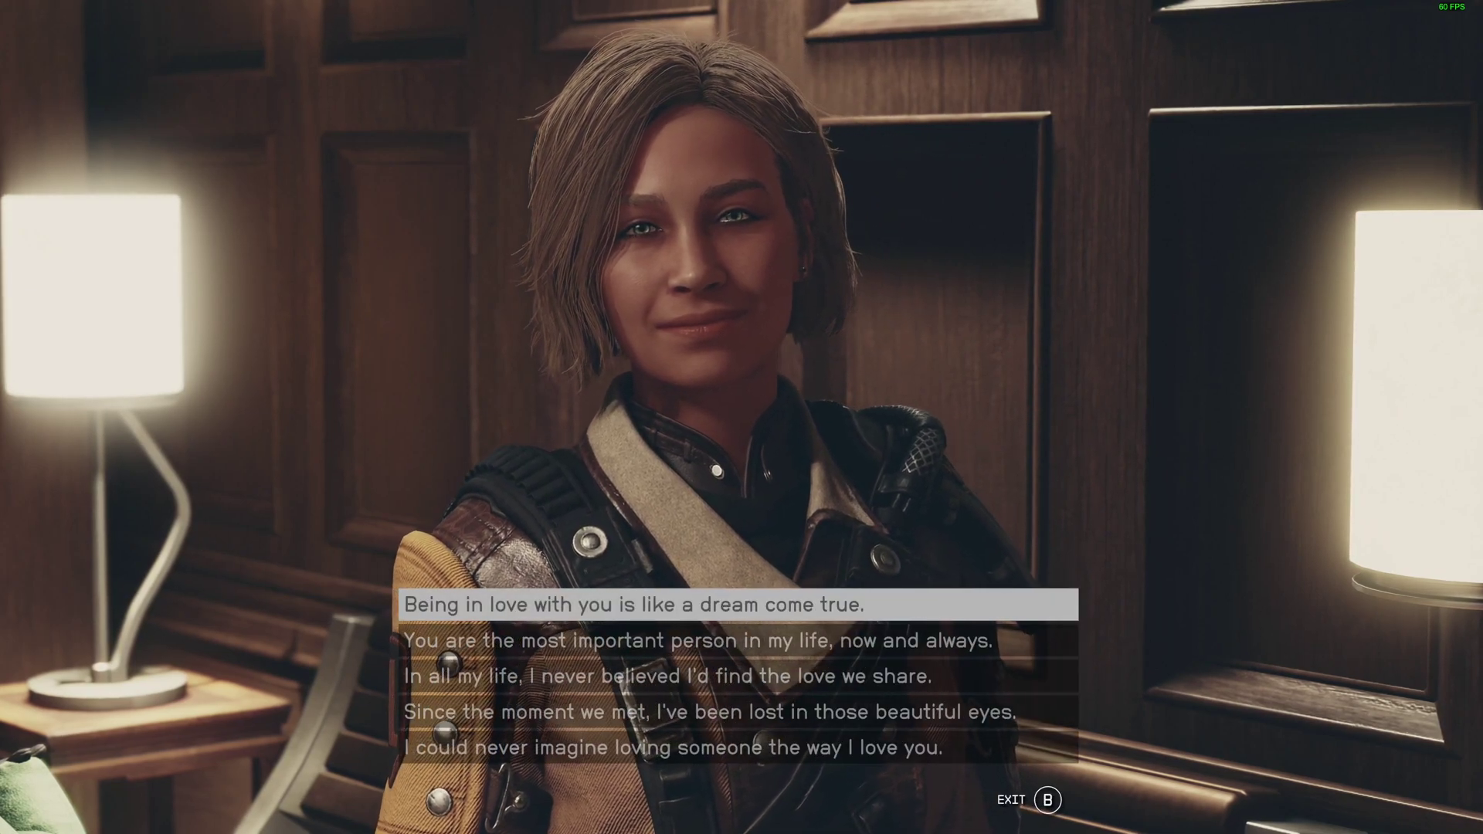
pyautogui.press('Down')
pyautogui.press('Down')
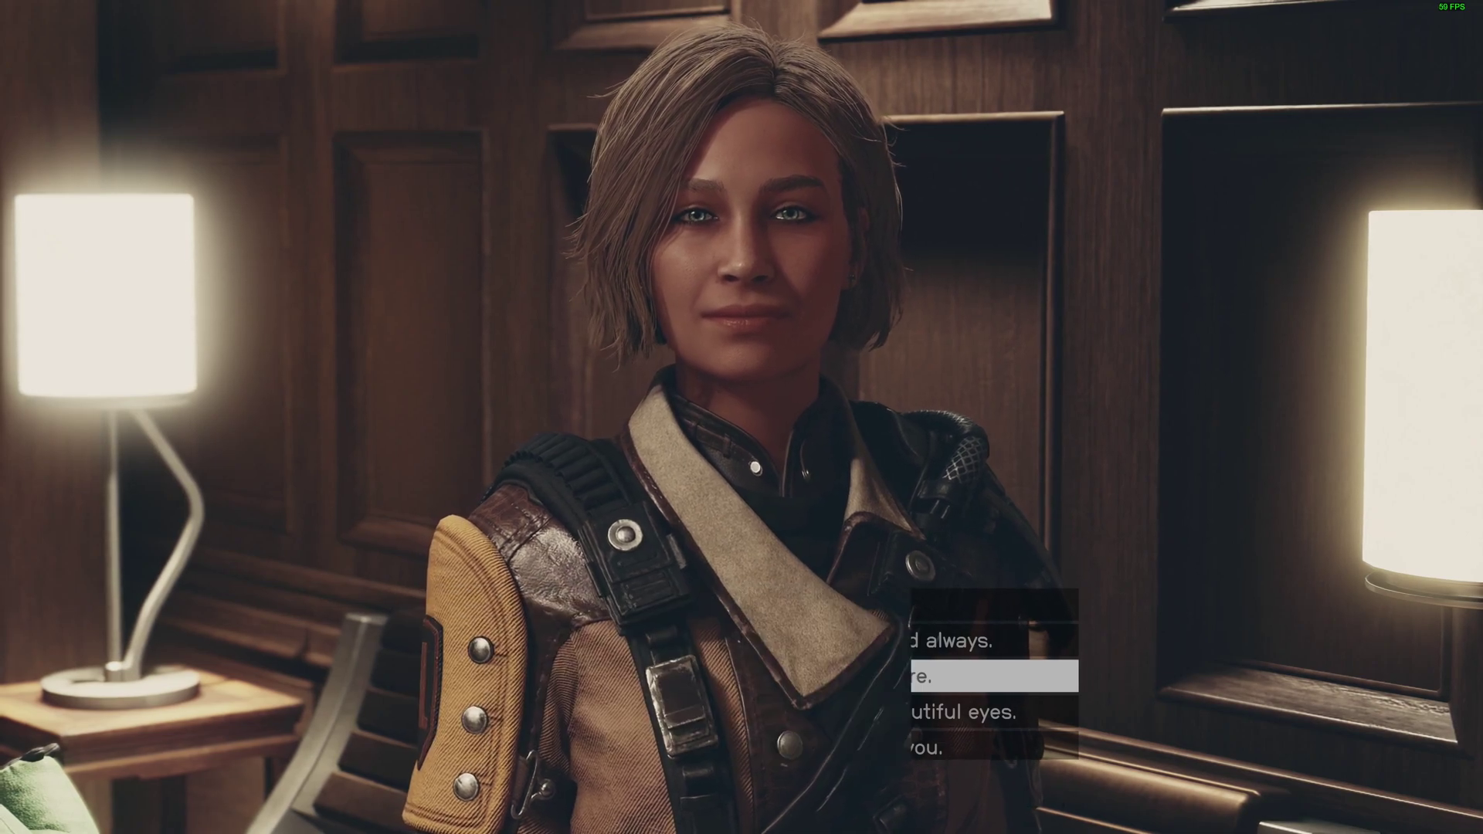
pyautogui.press('e')
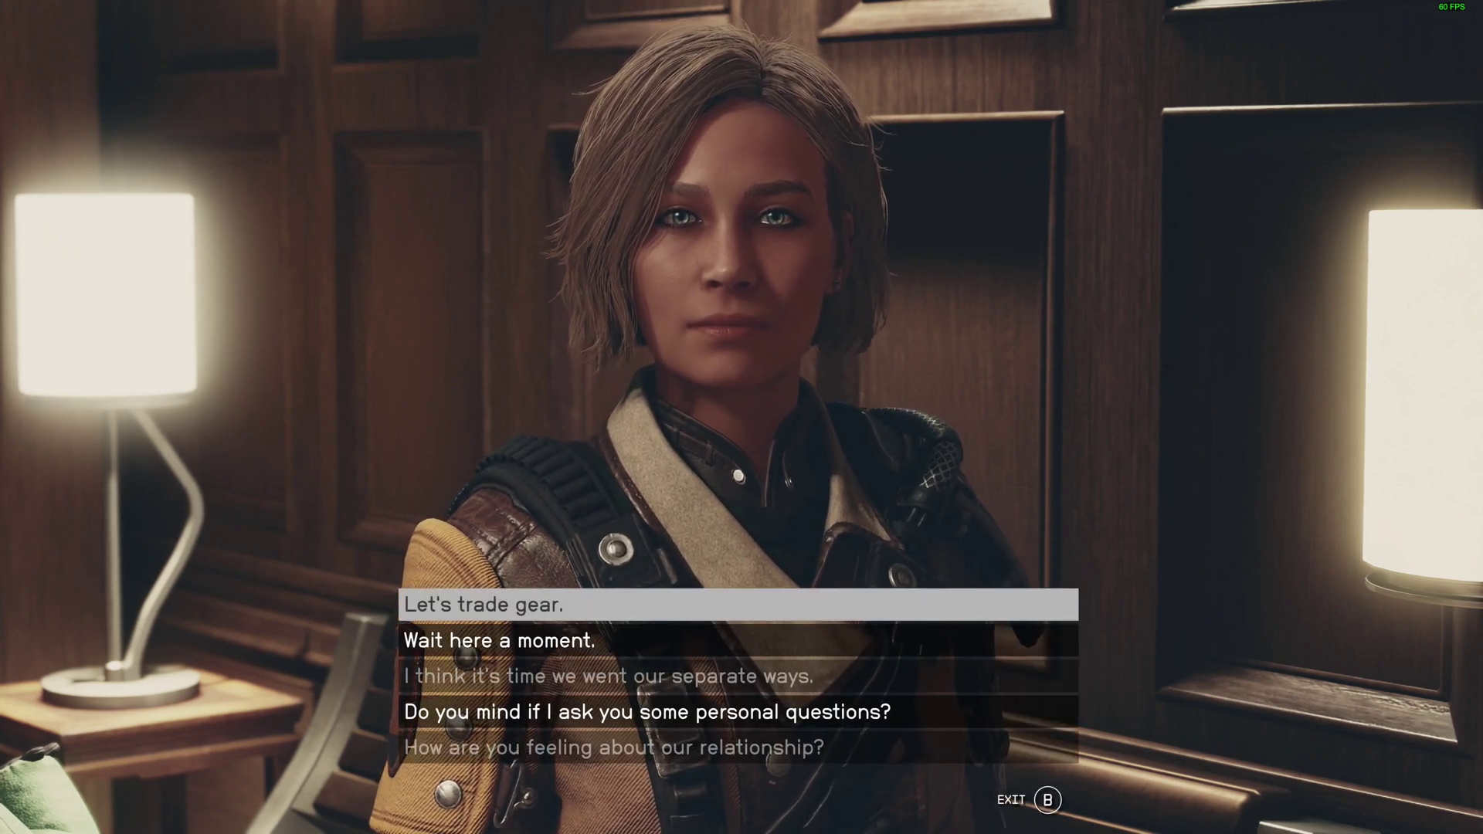
pyautogui.press('e')
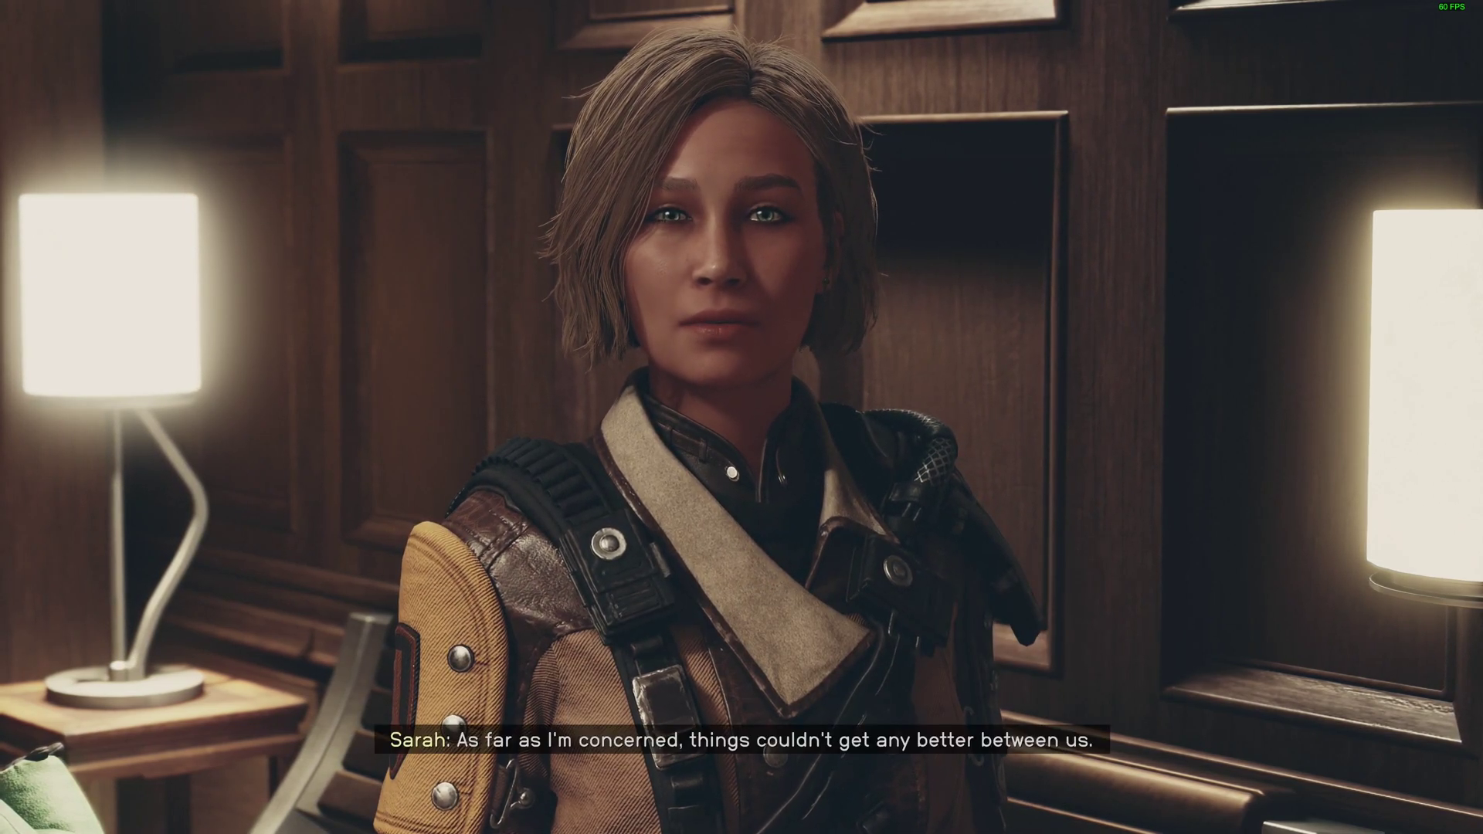